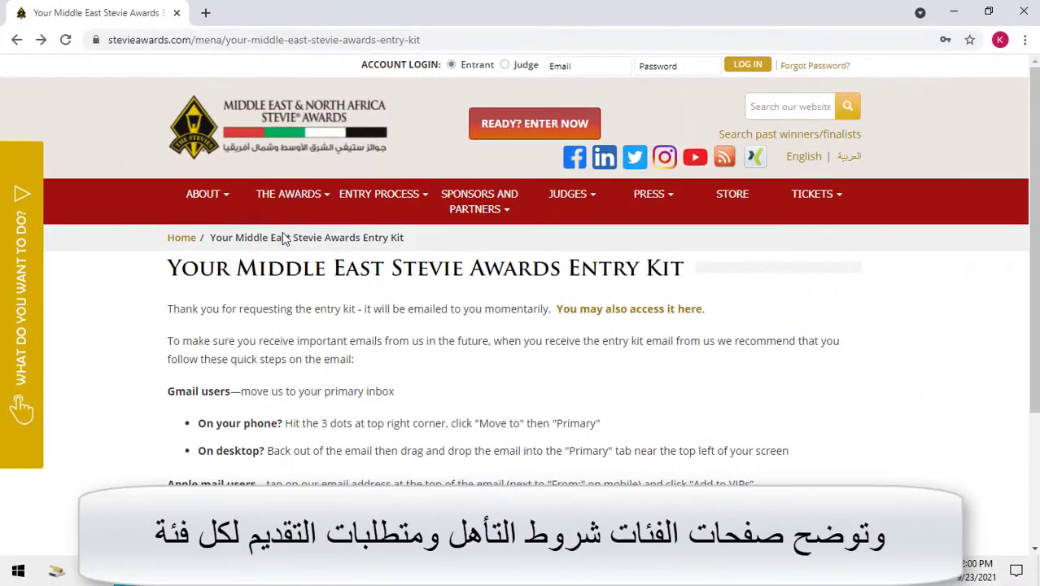
Open the award categories overview and browse the Company / Organization Awards categories
mouse_move(283, 200)
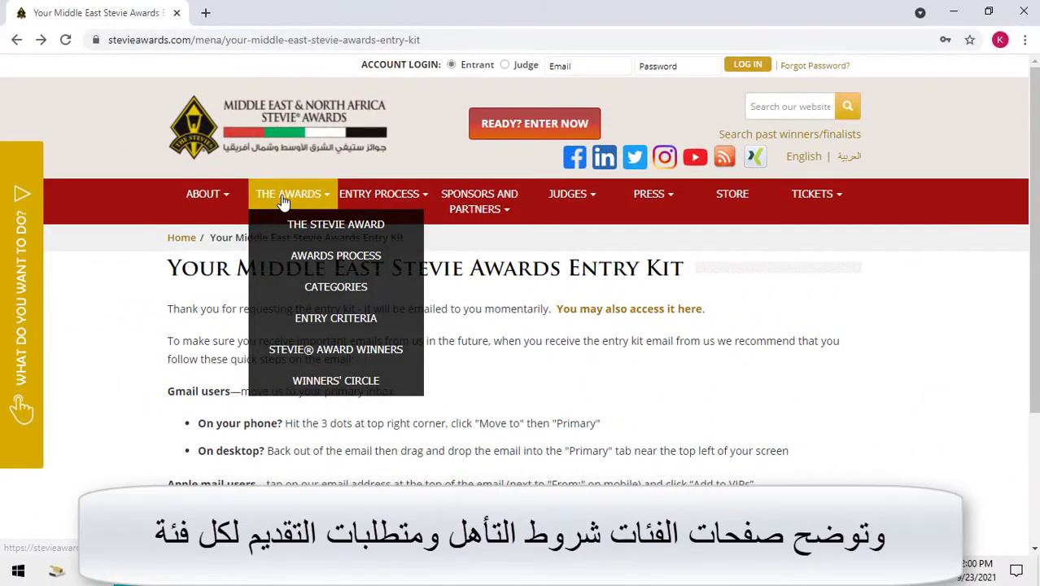
click(326, 291)
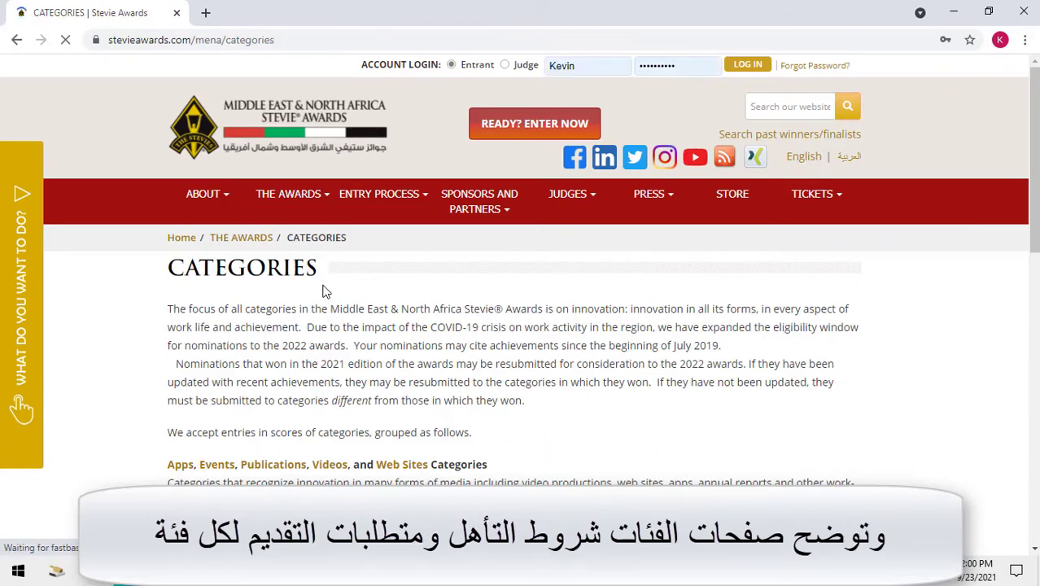
scroll(651, 329, down, 4)
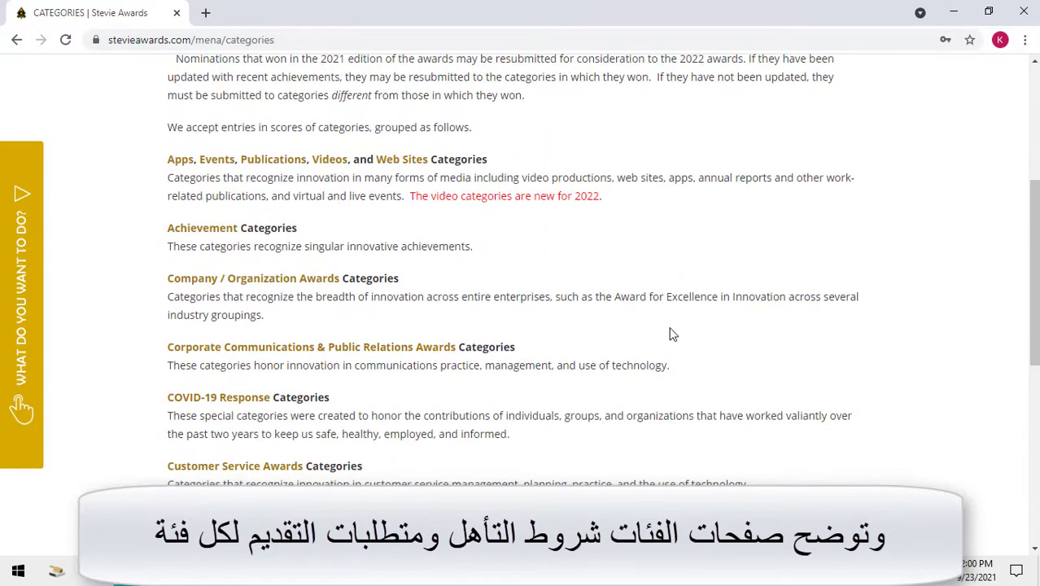
click(319, 280)
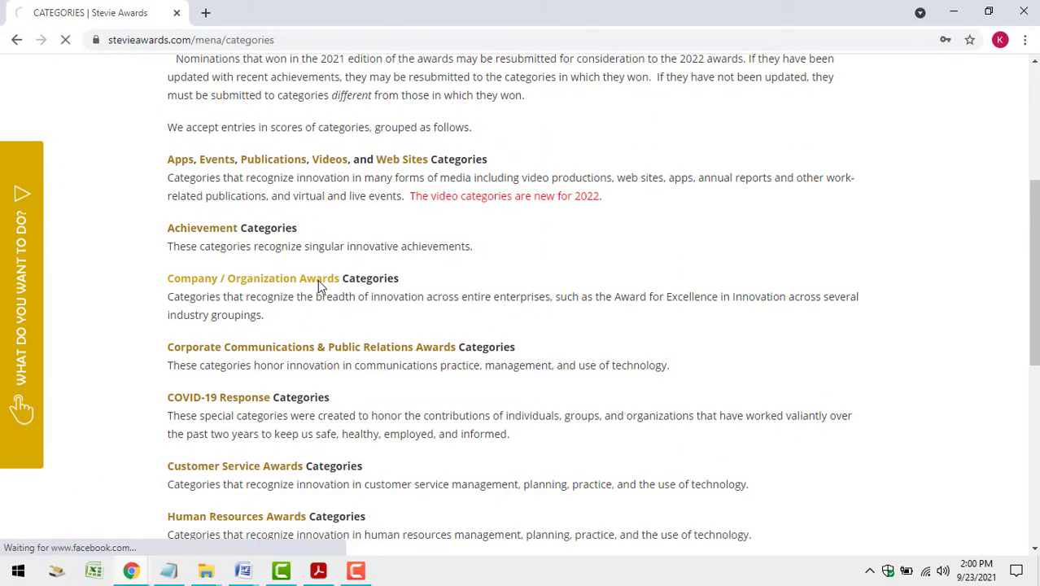
scroll(390, 309, down, 1)
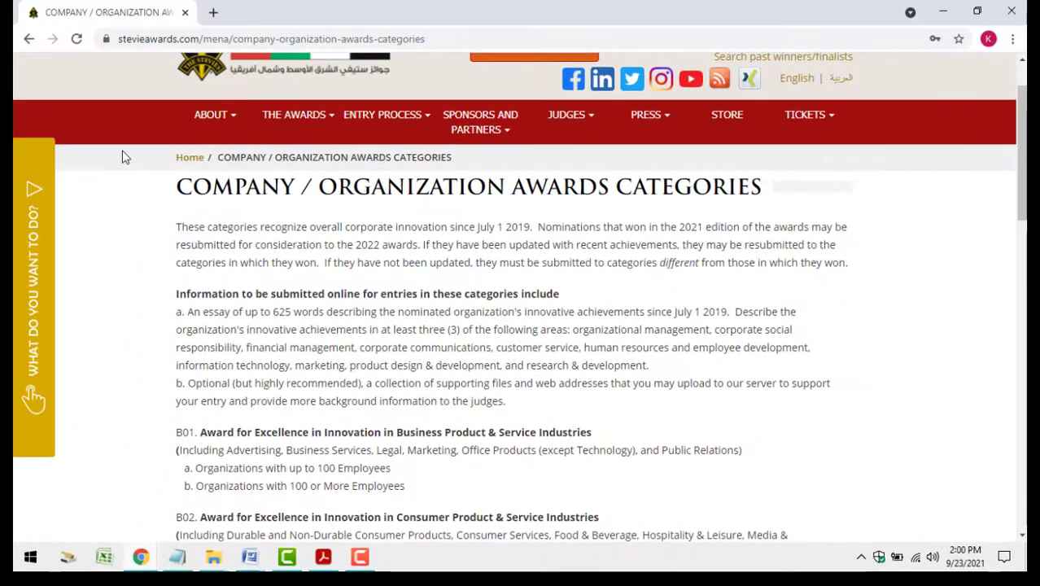
Go back and open the Management Awards categories with their entry requirements
click(29, 39)
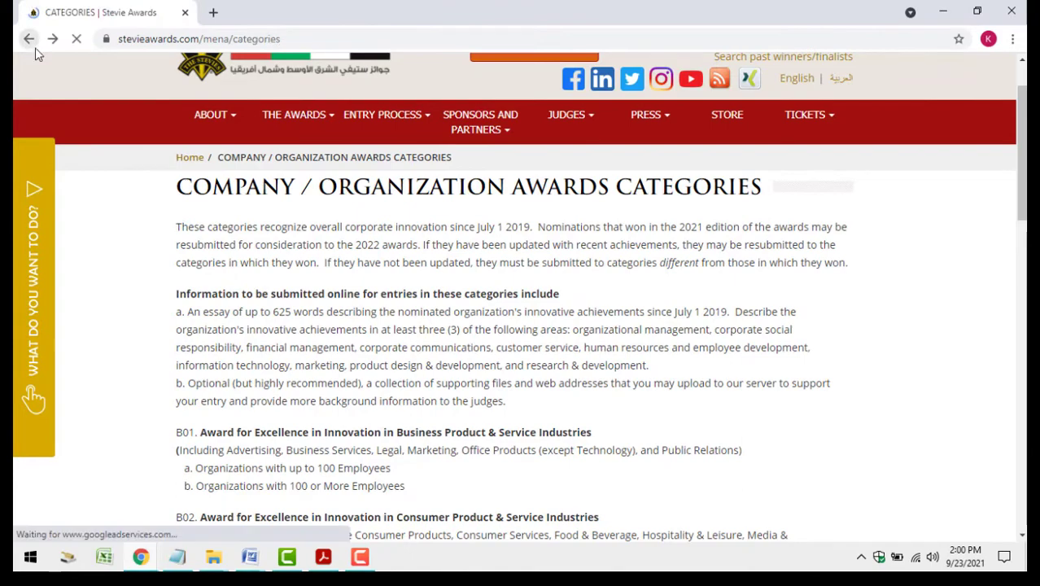
scroll(376, 348, down, 3)
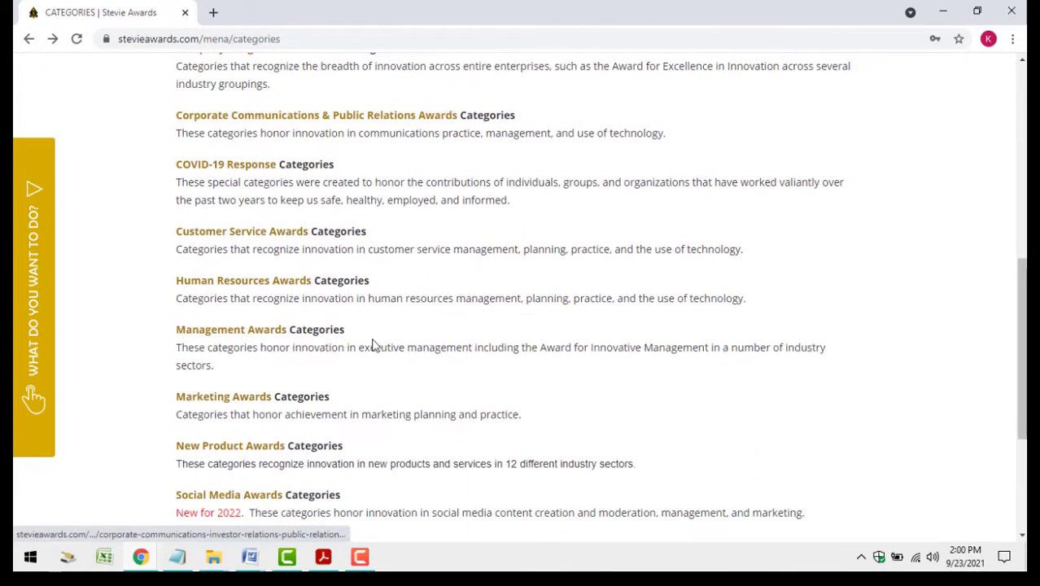
click(264, 335)
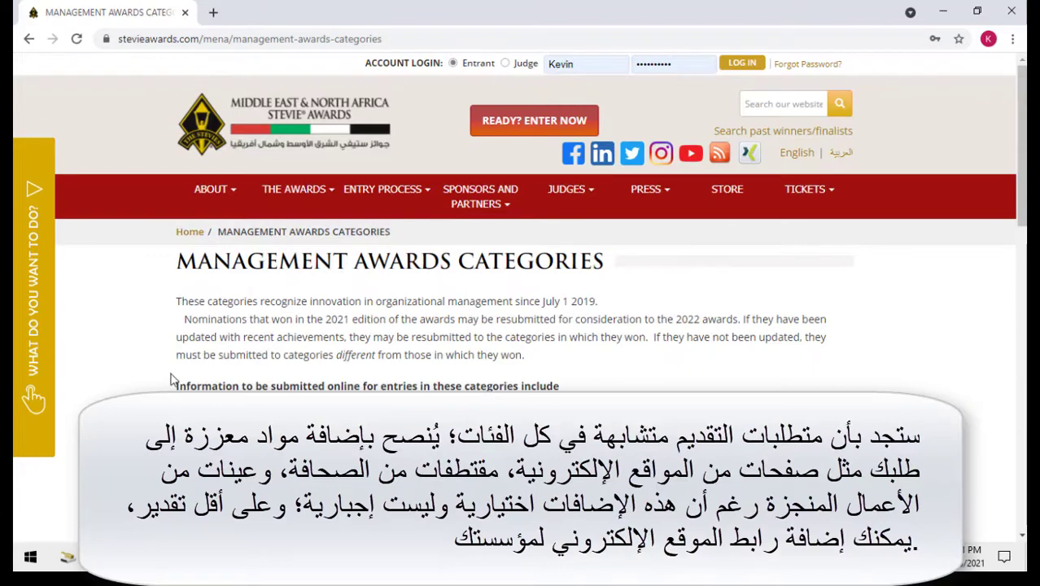
scroll(171, 379, down, 2)
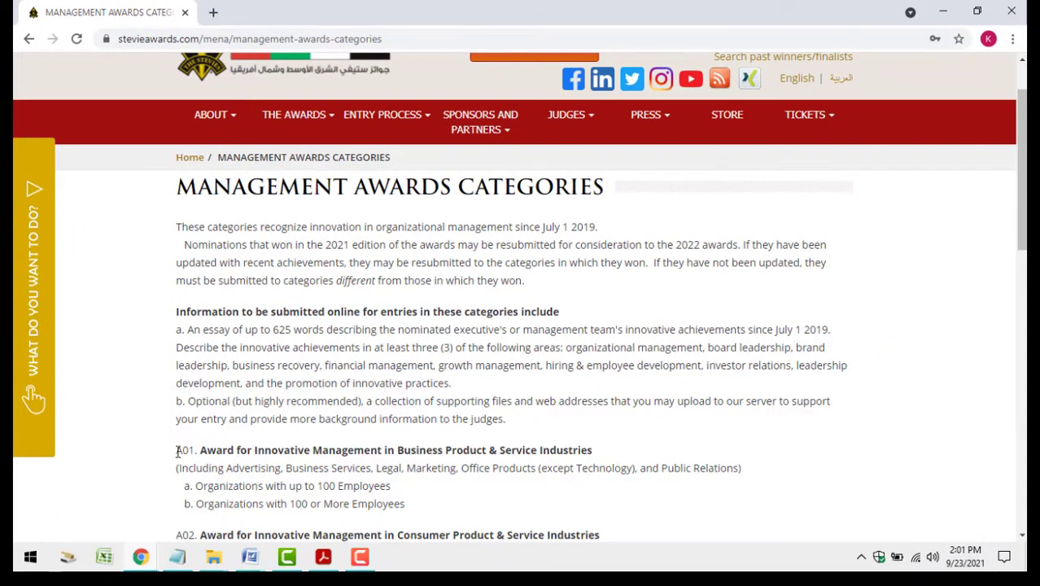
Open the Contact page from the What do you want to do? sidebar and scroll through it
click(31, 370)
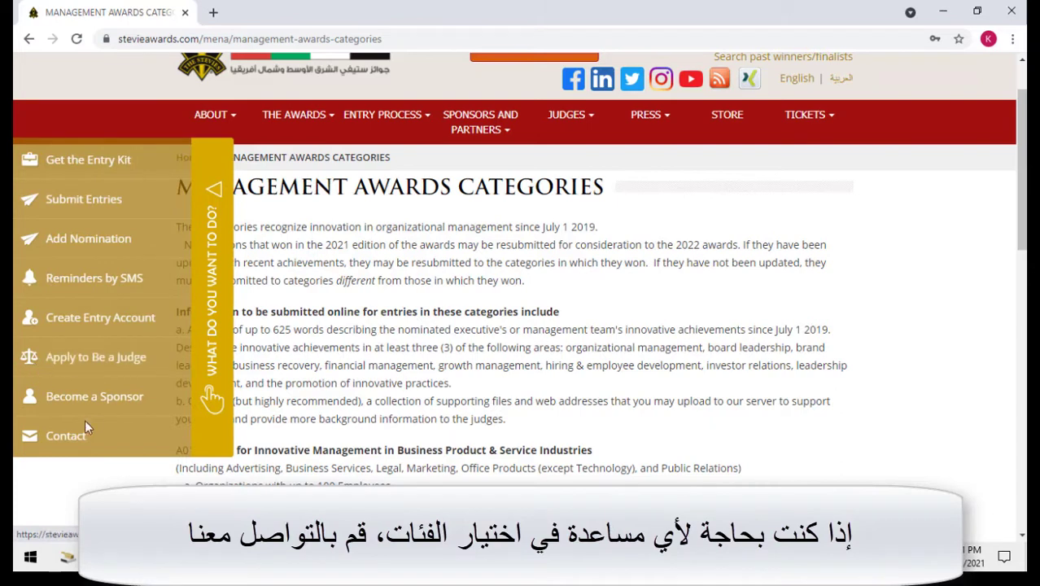
click(65, 436)
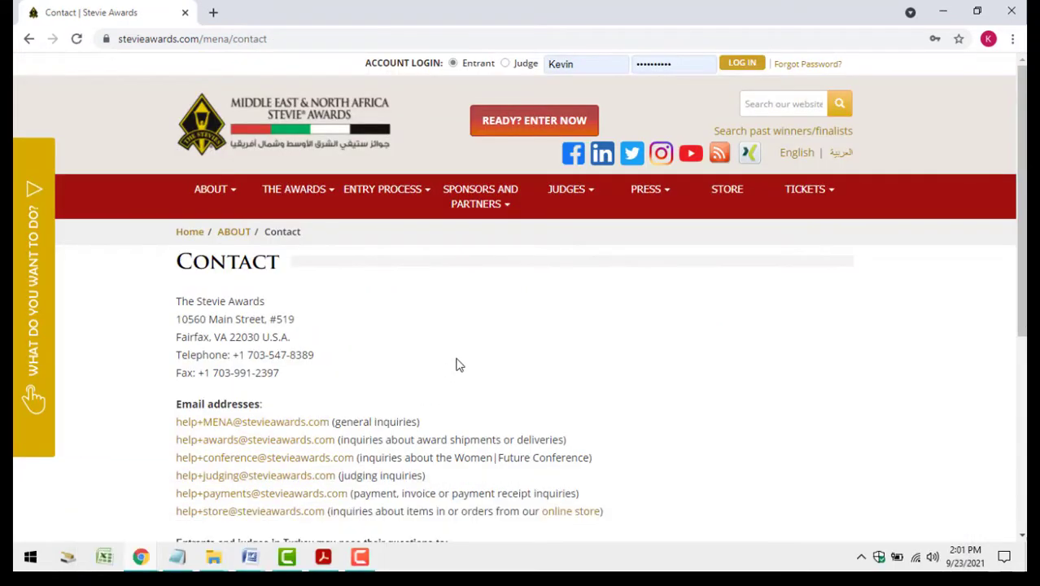
scroll(462, 362, down, 2)
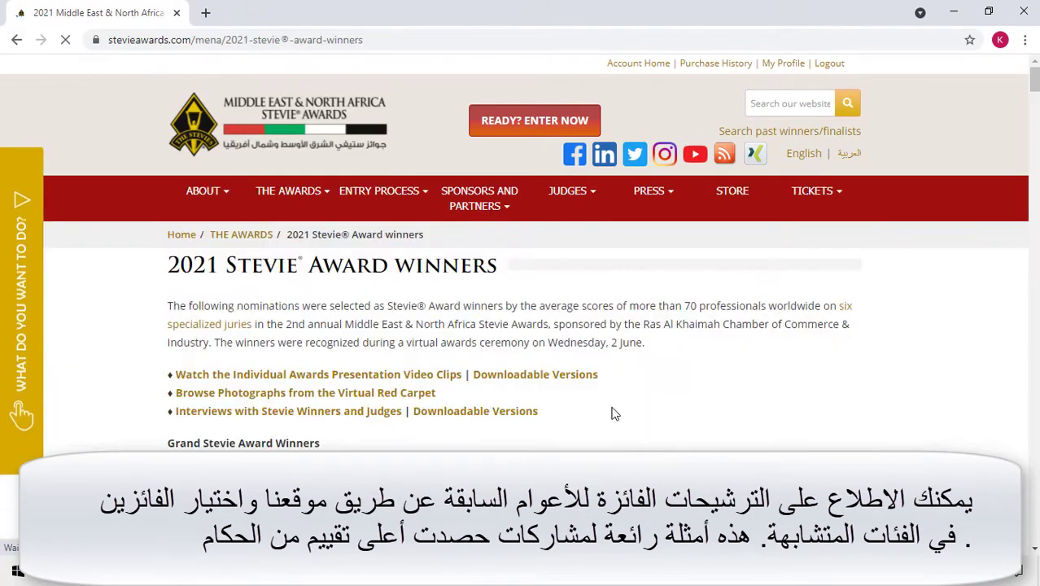
Read the winning RAK Transport Authority nomination, then return to the 2021 winners list
scroll(664, 372, down, 2)
scroll(665, 372, down, 5)
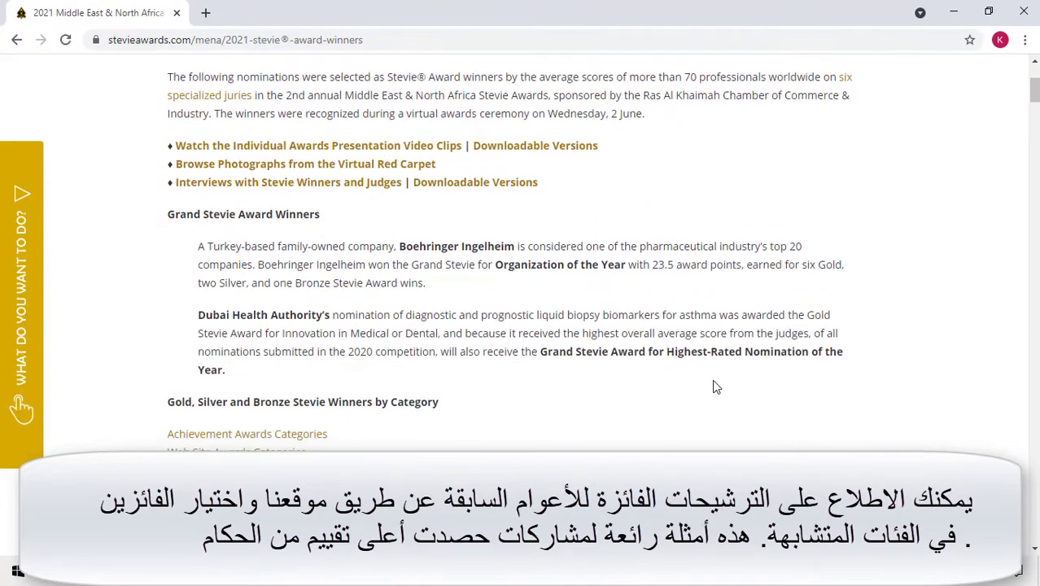
scroll(718, 372, down, 5)
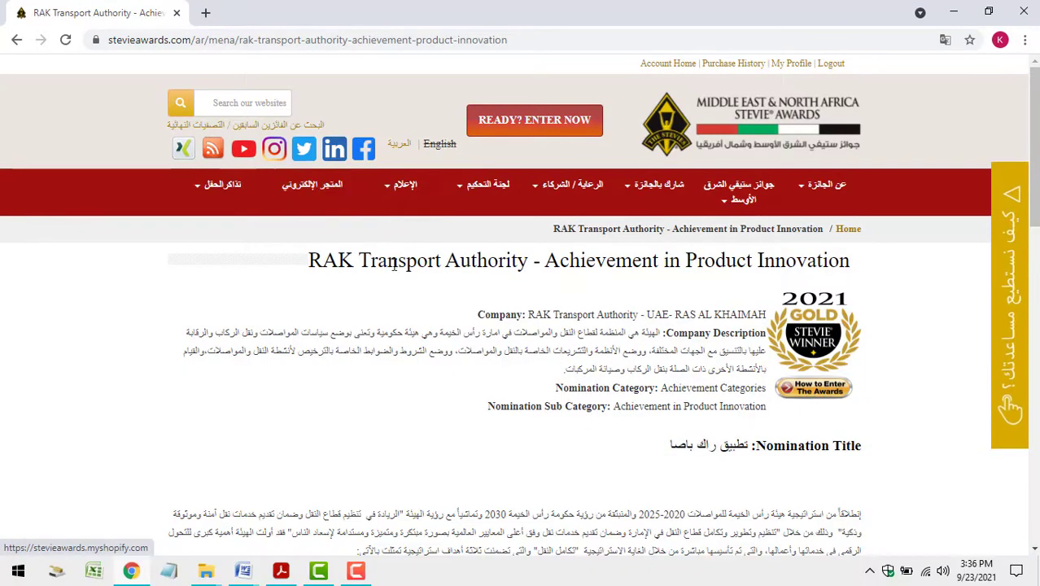
scroll(895, 393, down, 3)
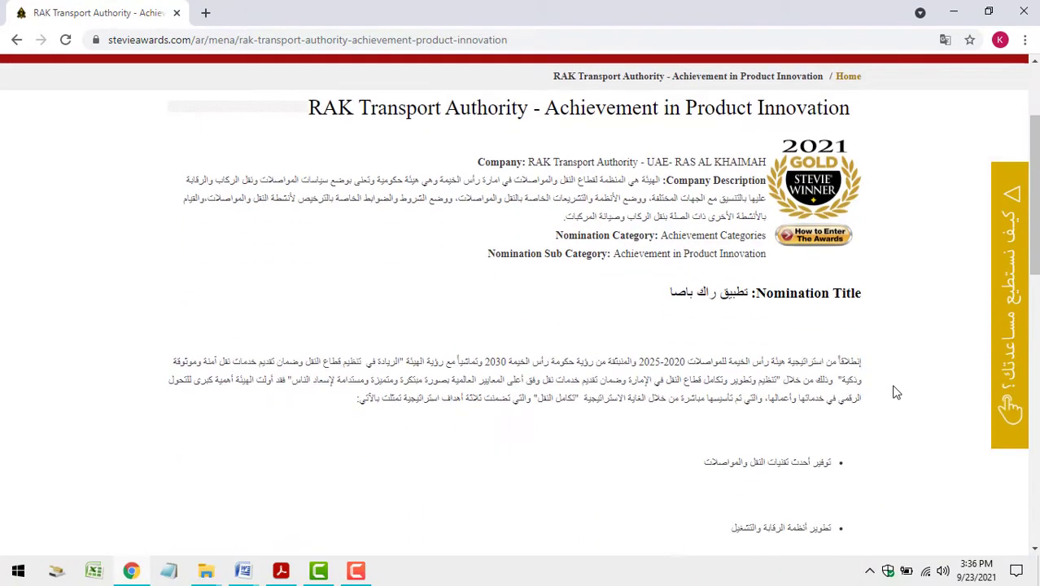
scroll(896, 393, down, 6)
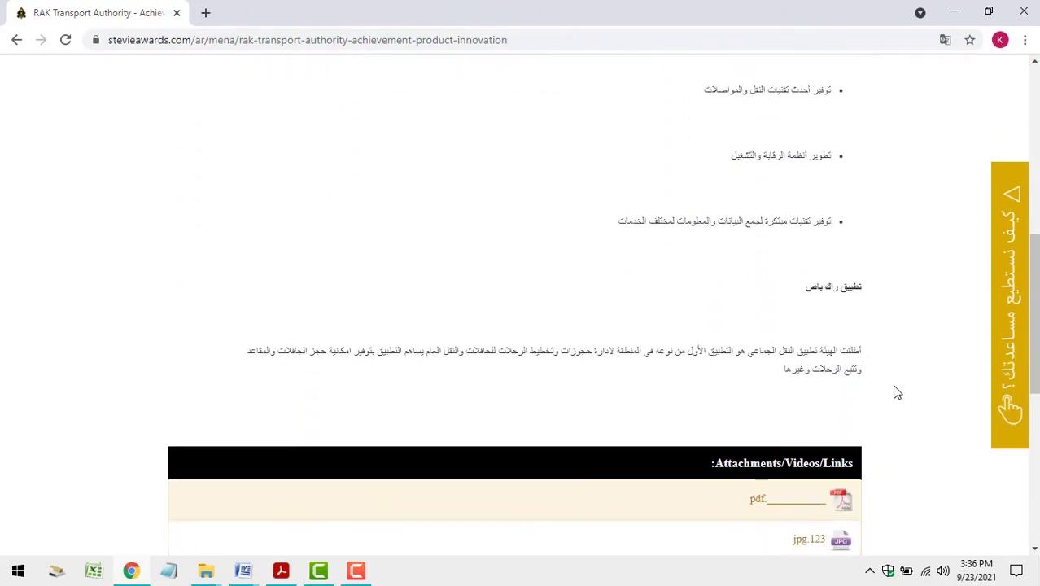
scroll(901, 406, down, 3)
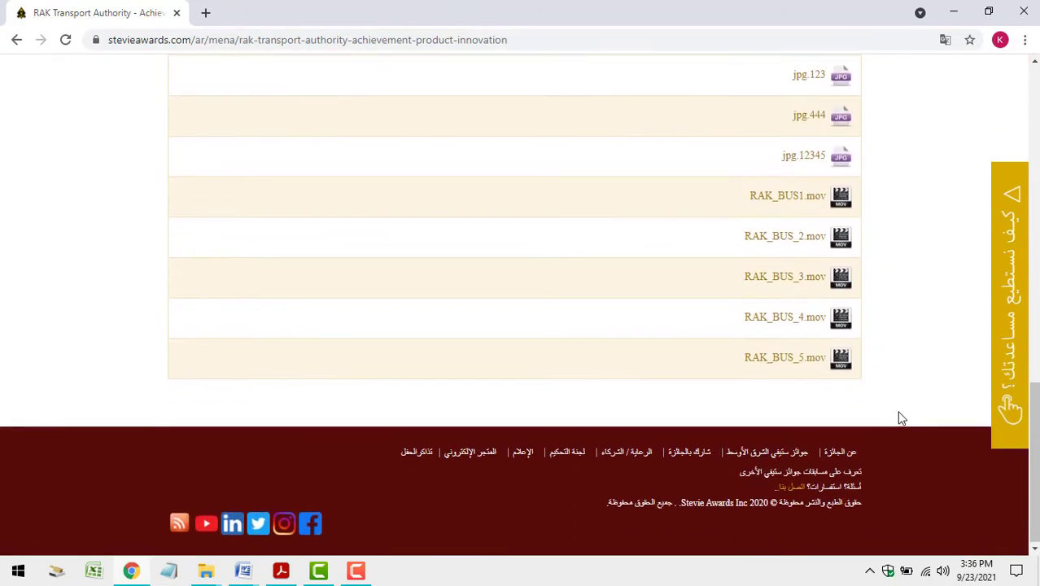
scroll(902, 413, up, 5)
scroll(901, 420, up, 10)
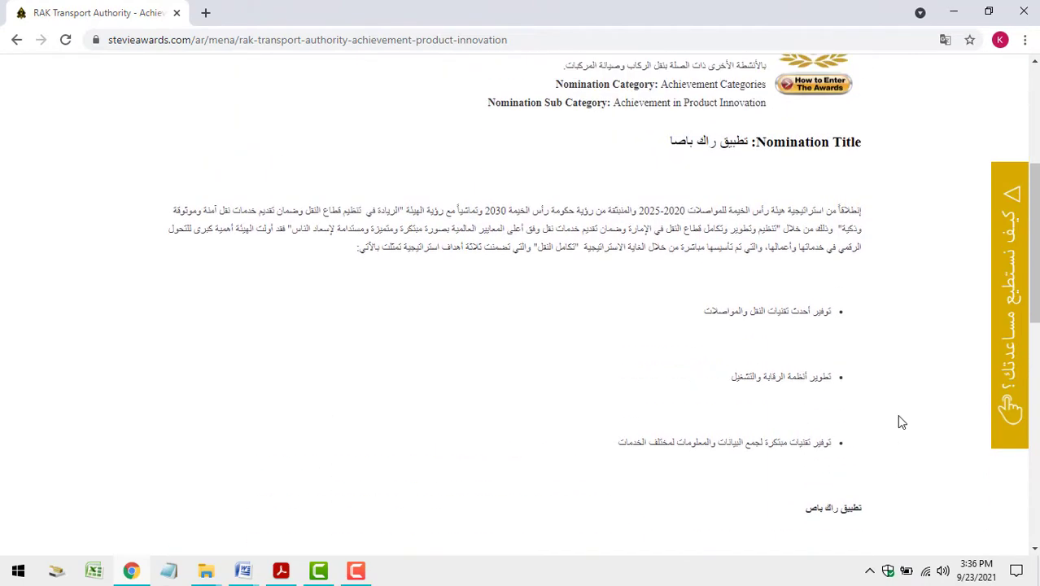
scroll(901, 423, up, 1)
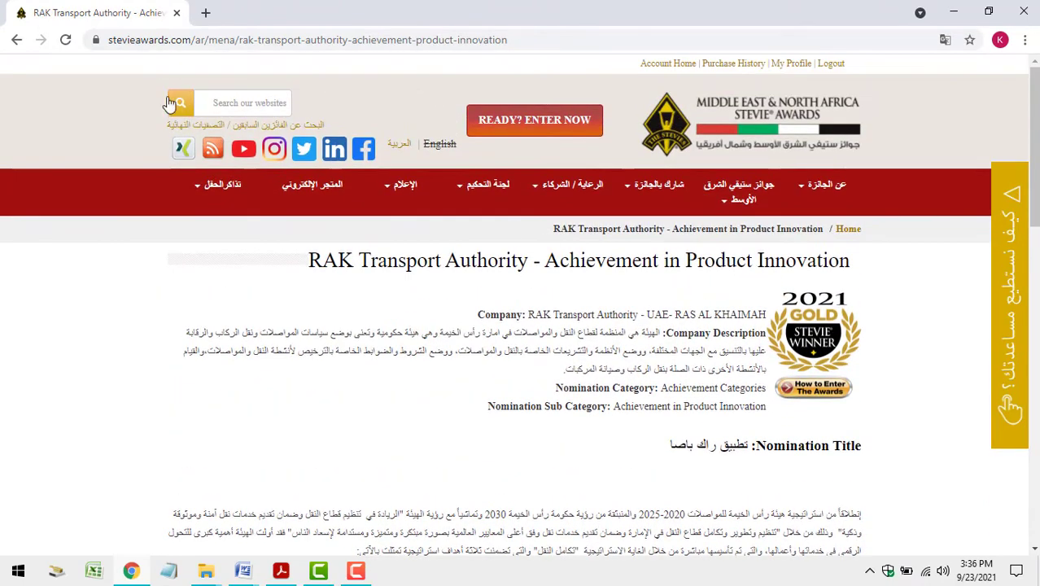
click(15, 40)
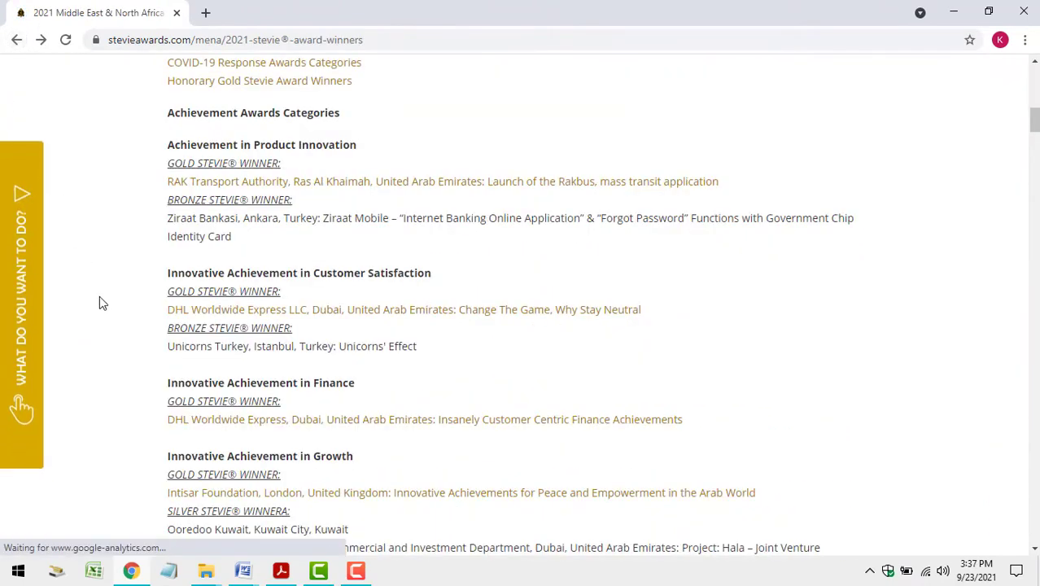
Read through DHL Worldwide Express's winning Customer Satisfaction nomination
click(305, 315)
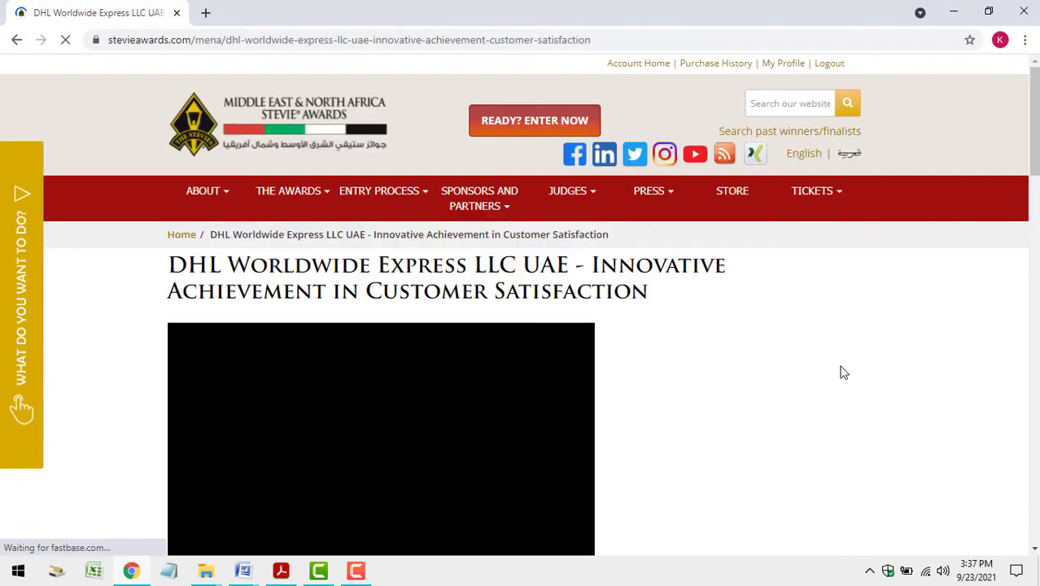
scroll(874, 352, down, 3)
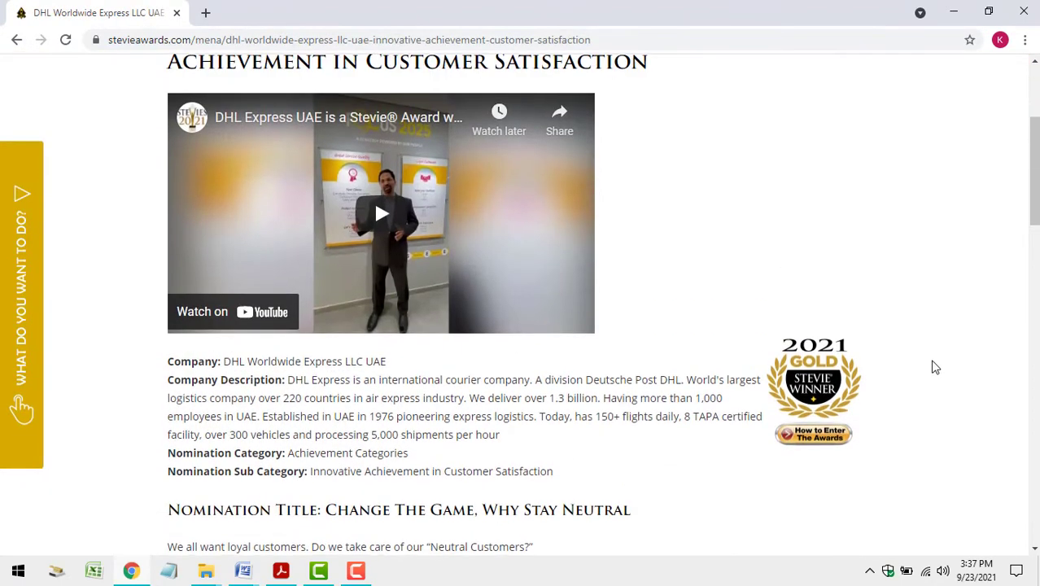
scroll(933, 367, down, 10)
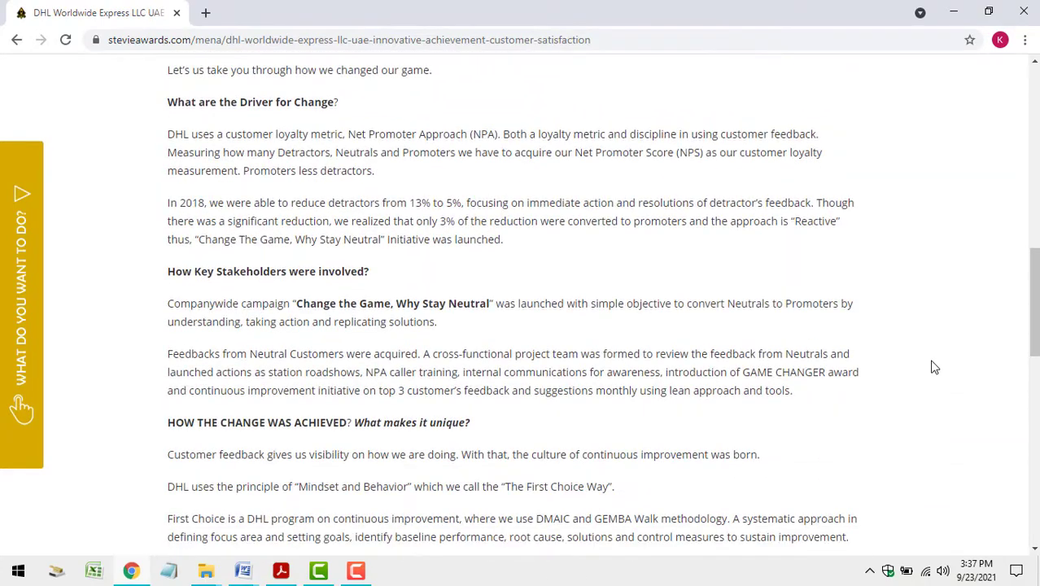
scroll(934, 368, down, 8)
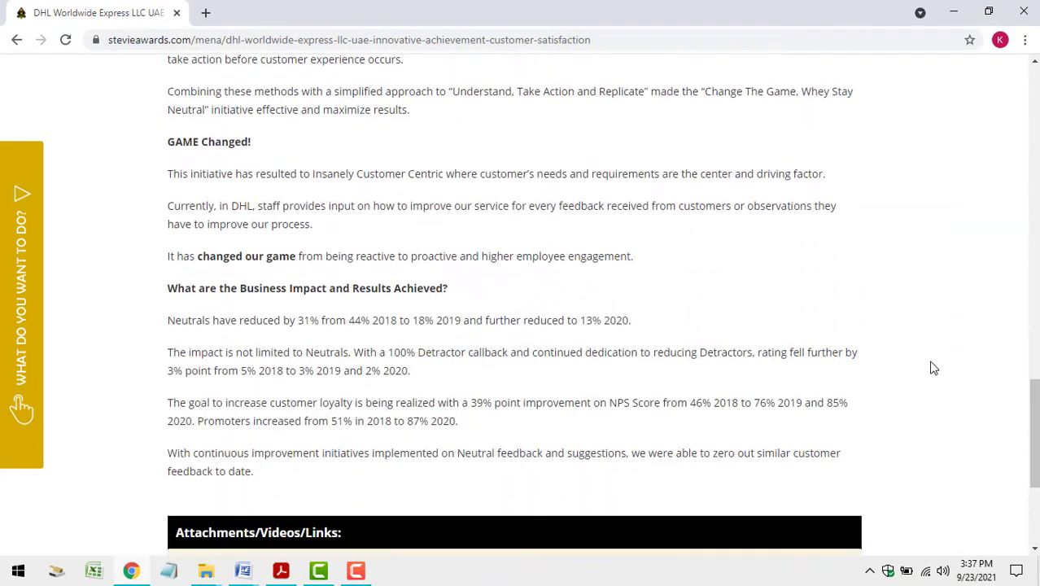
scroll(934, 368, down, 5)
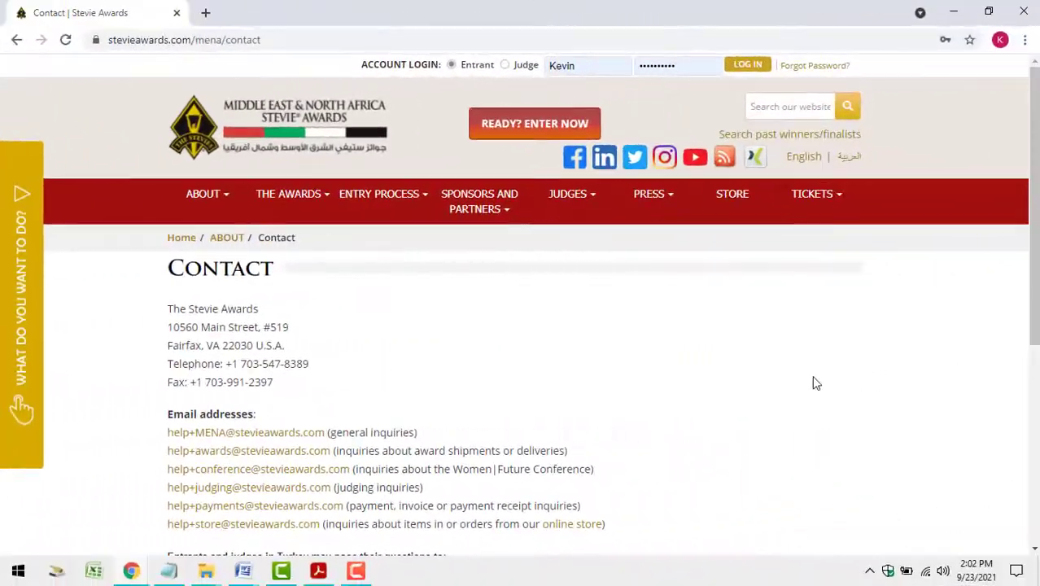
Go to Submit Entries via the sidebar and start BEGIN HERE in a new tab
click(15, 301)
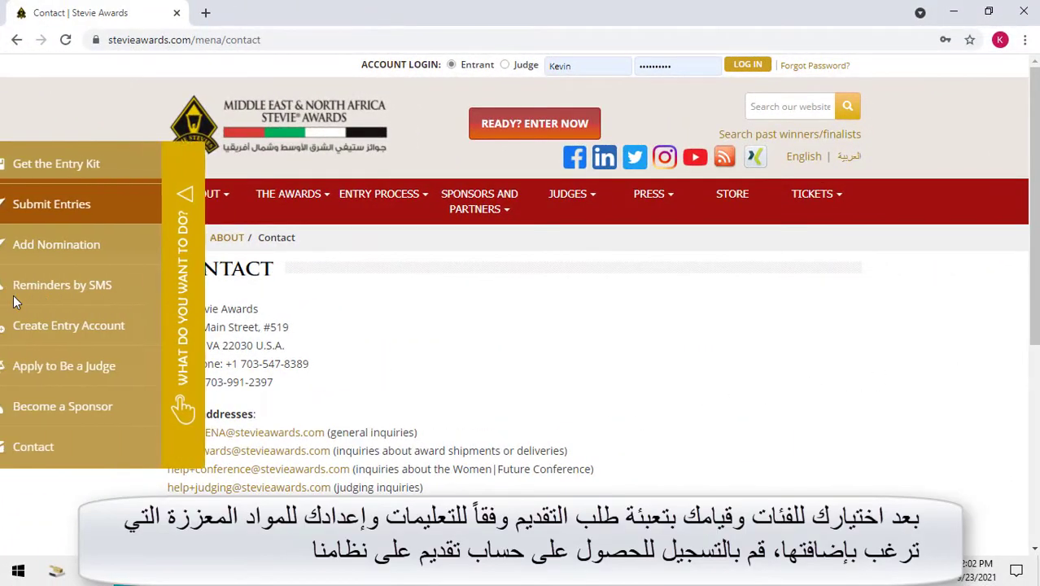
click(90, 213)
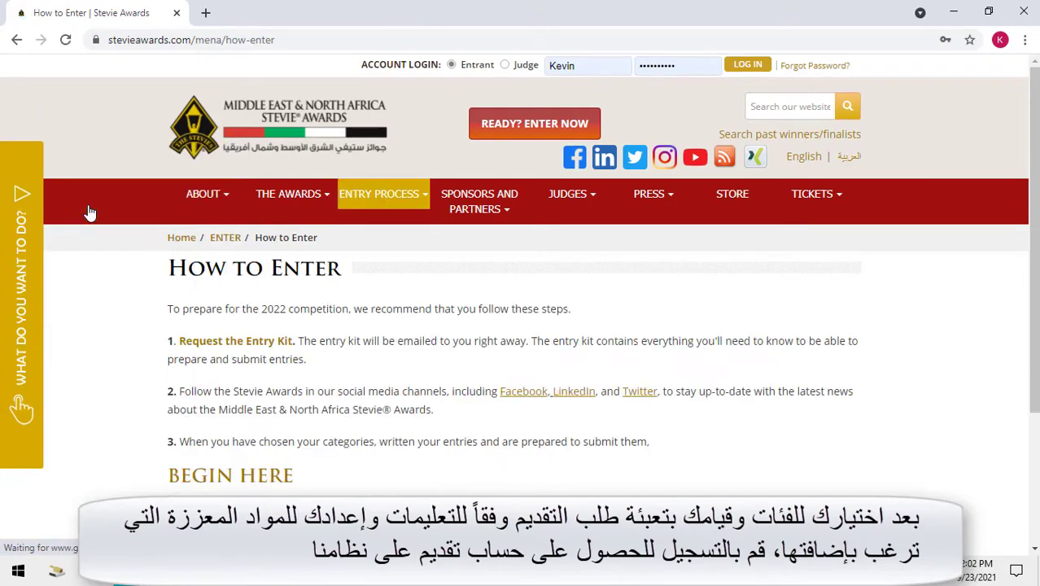
scroll(672, 340, down, 3)
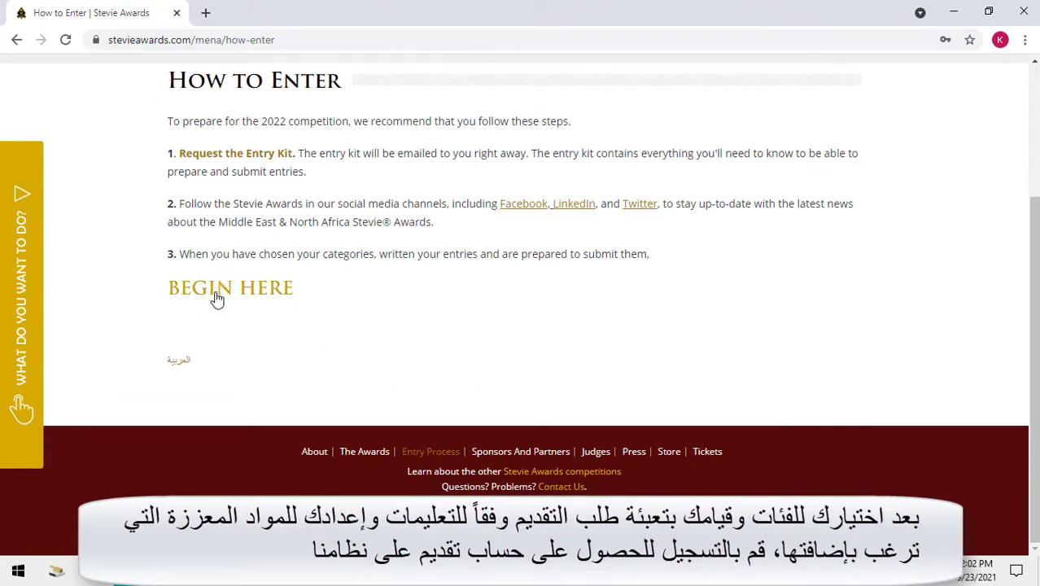
click(219, 295)
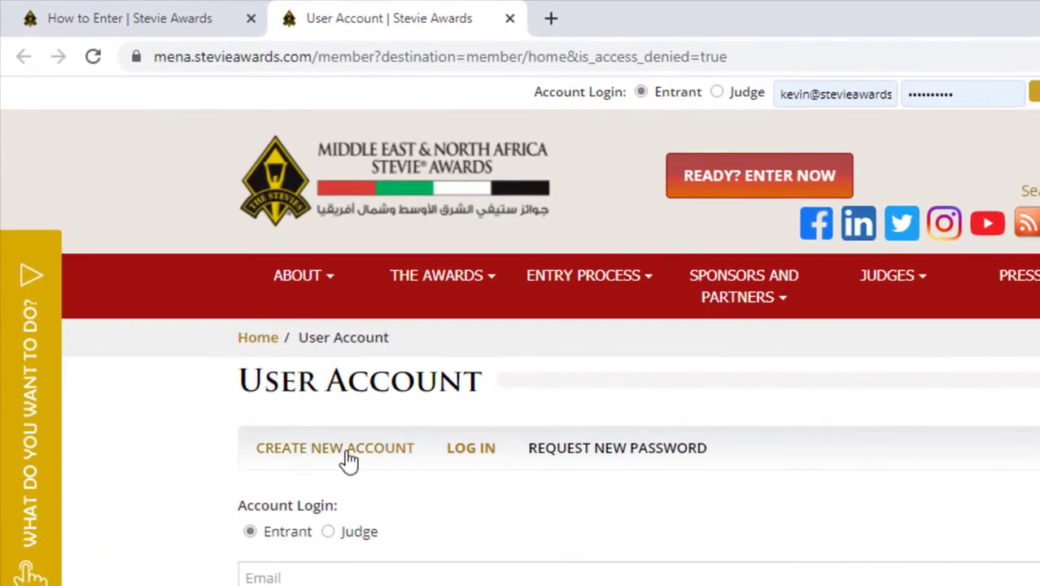
Fill out the new entrant registration, pass the reCAPTCHA check and create the account
click(350, 457)
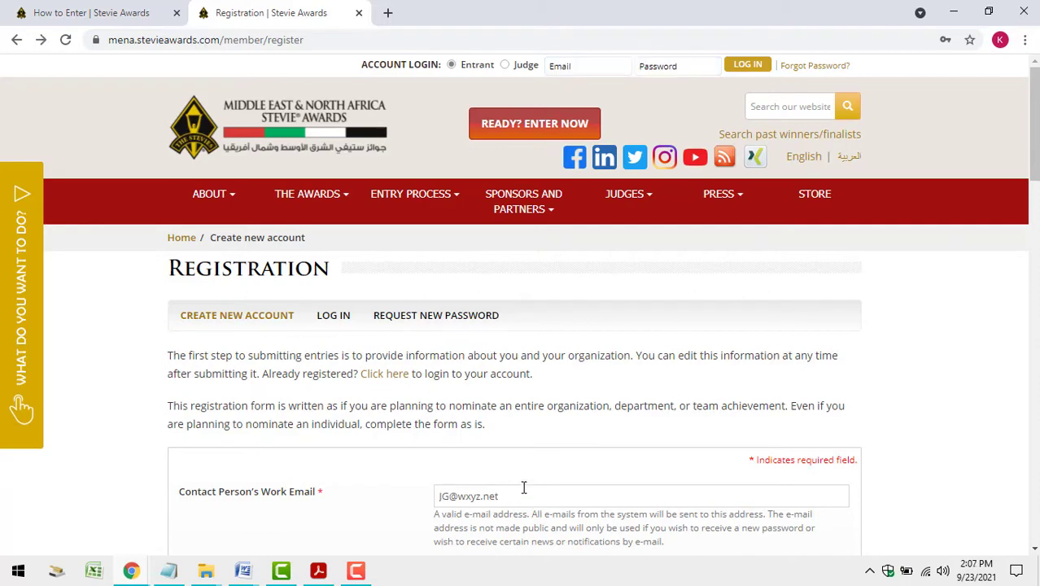
scroll(523, 486, down, 2)
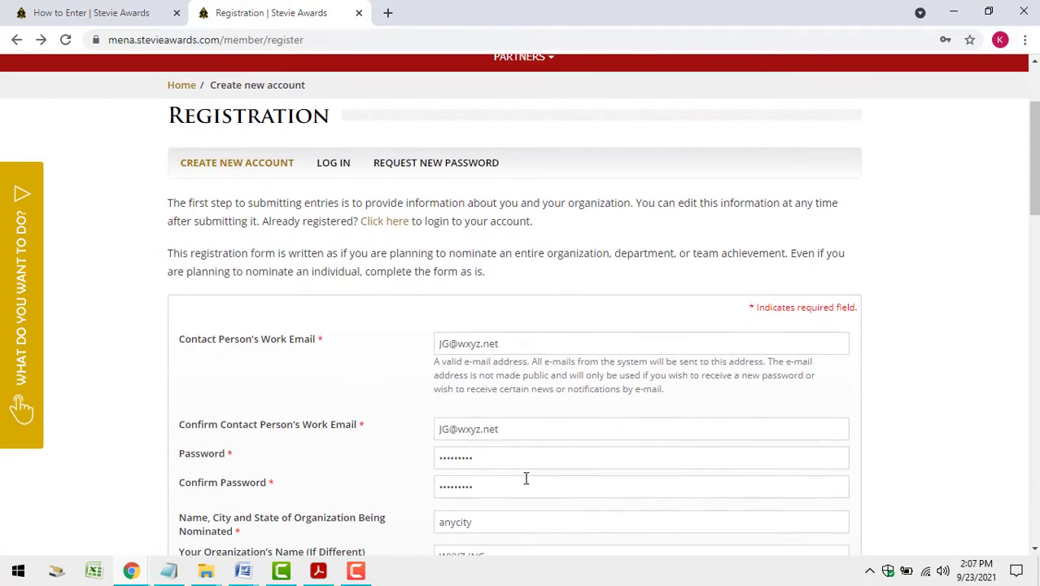
scroll(528, 474, down, 5)
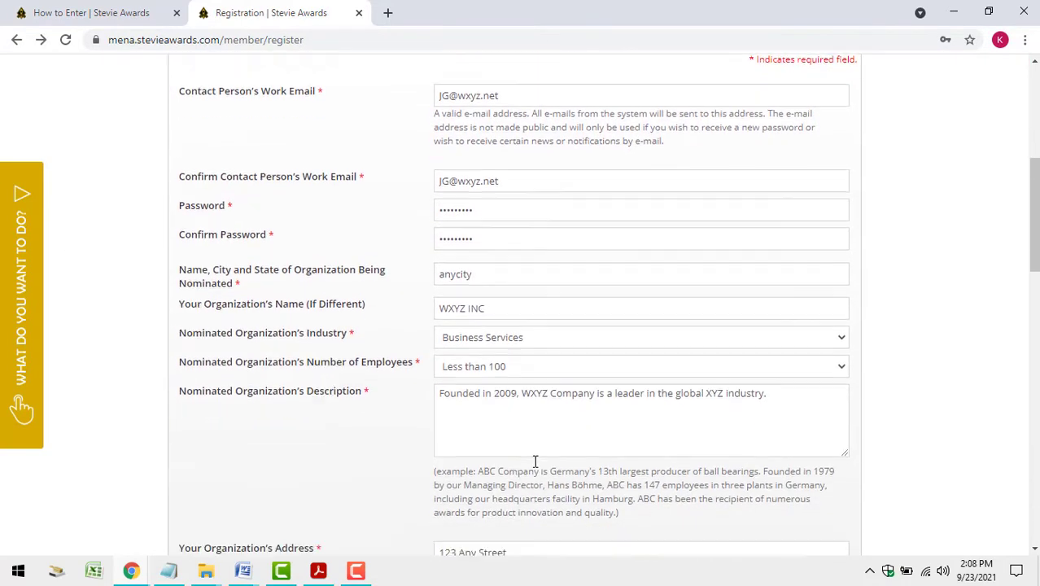
scroll(667, 438, down, 3)
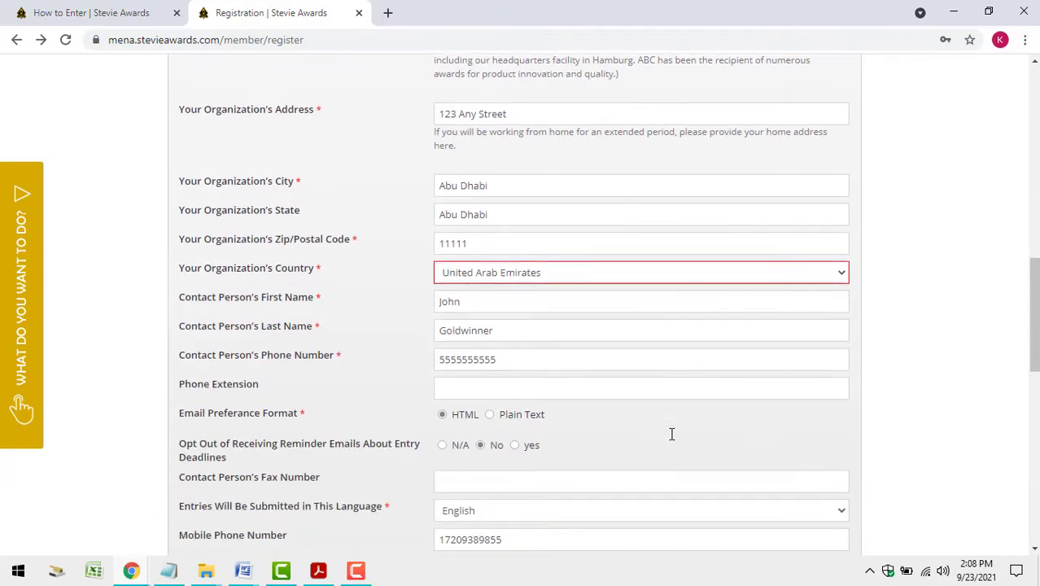
scroll(673, 438, down, 3)
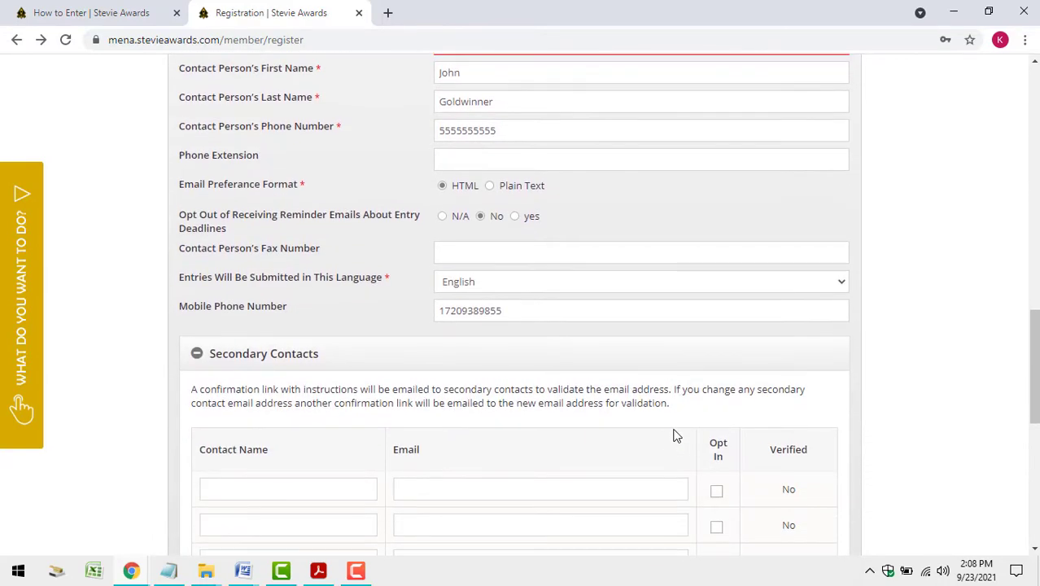
scroll(669, 419, down, 4)
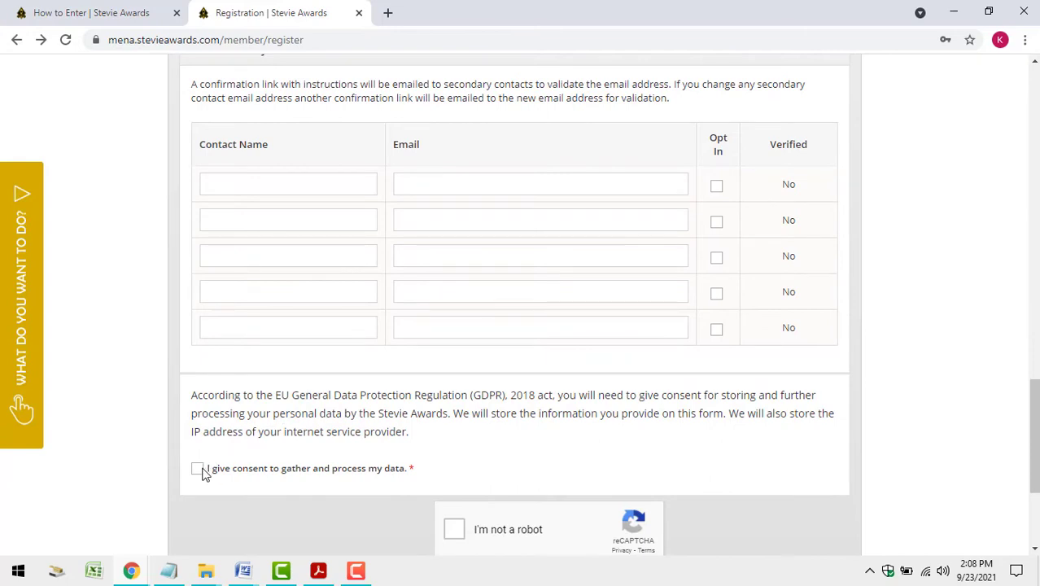
scroll(642, 463, down, 3)
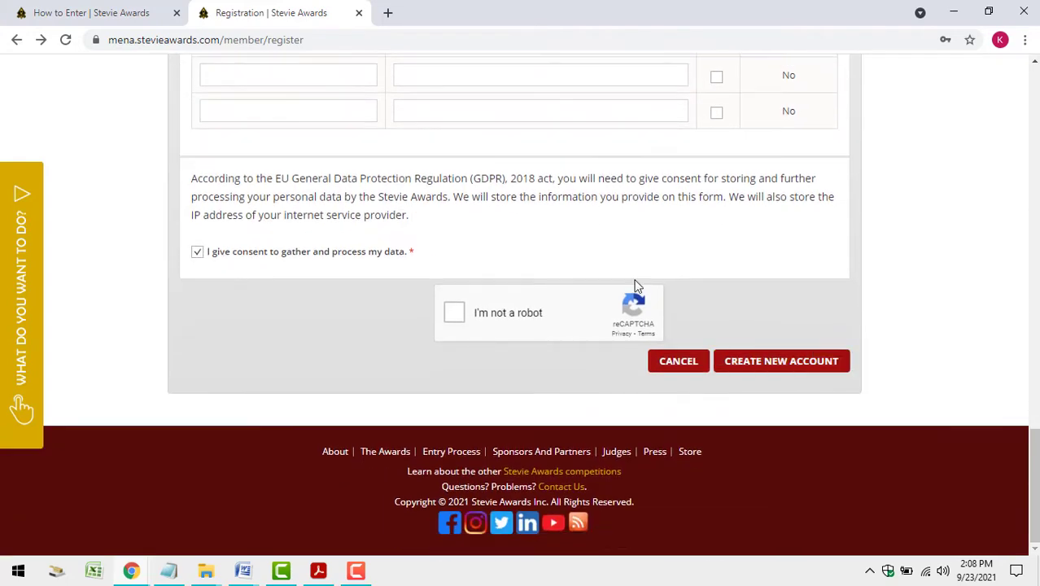
click(454, 312)
click(779, 363)
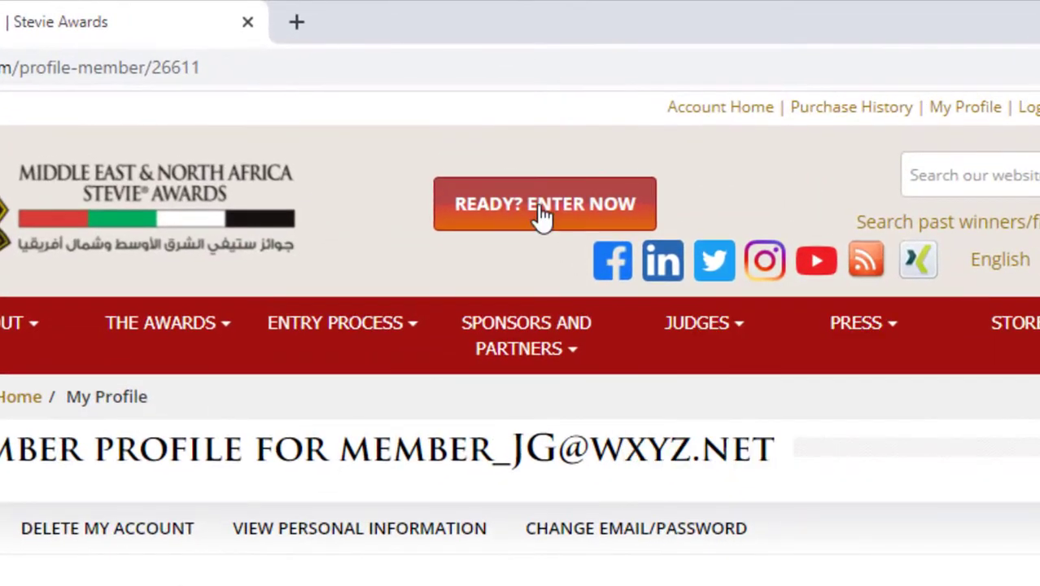
Add a Company / Organization nomination: Innovation in Business Product & Service Industries, up to 100 employees
click(543, 215)
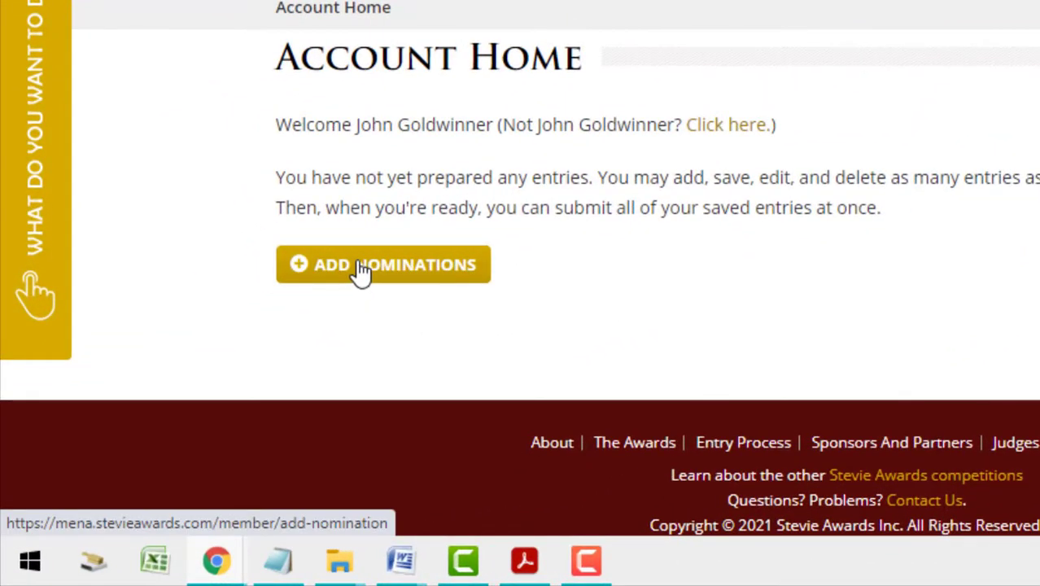
click(359, 279)
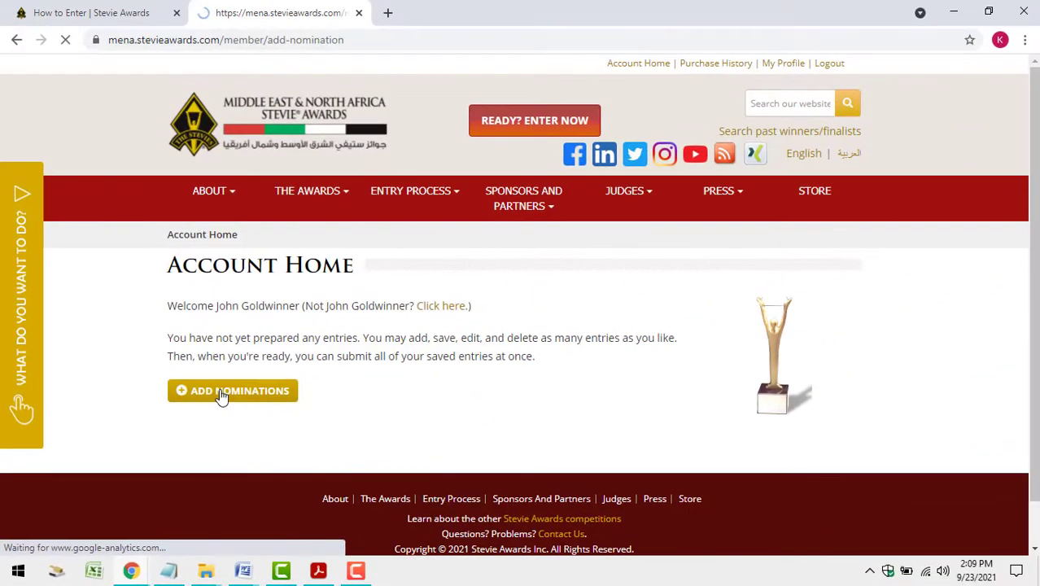
scroll(908, 444, down, 3)
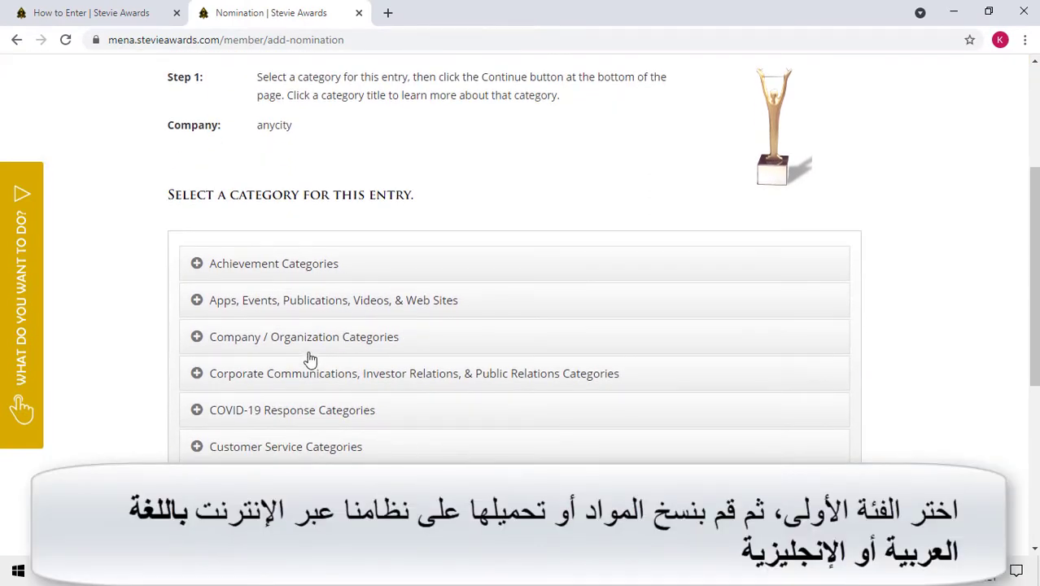
click(258, 345)
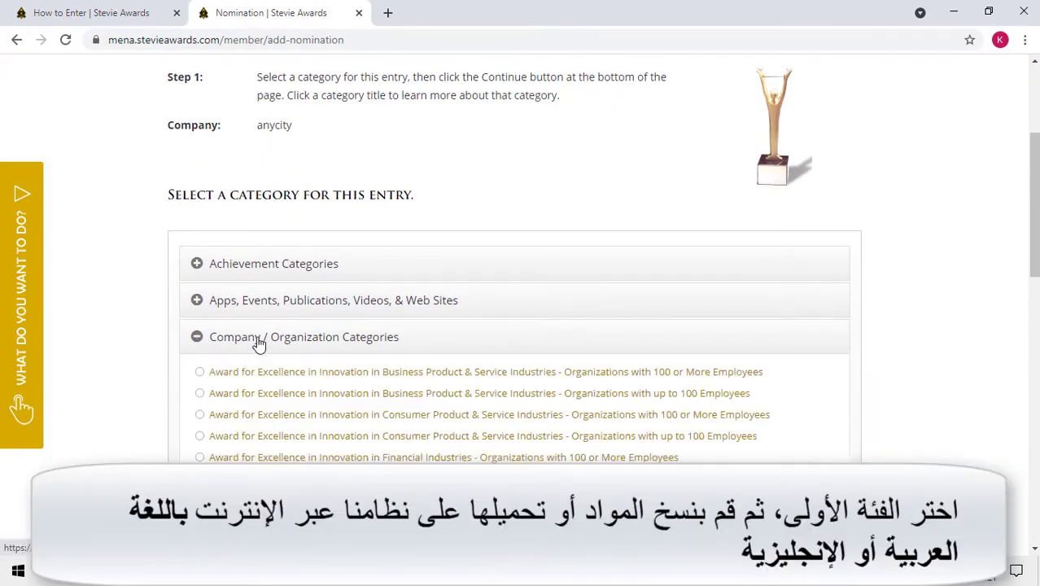
scroll(512, 423, down, 1)
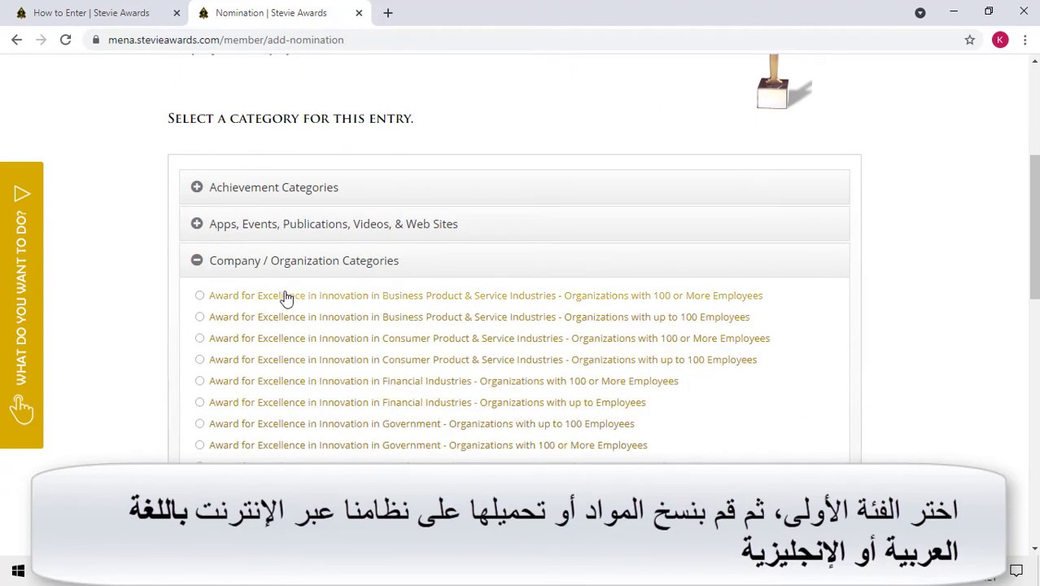
click(199, 317)
scroll(366, 358, down, 4)
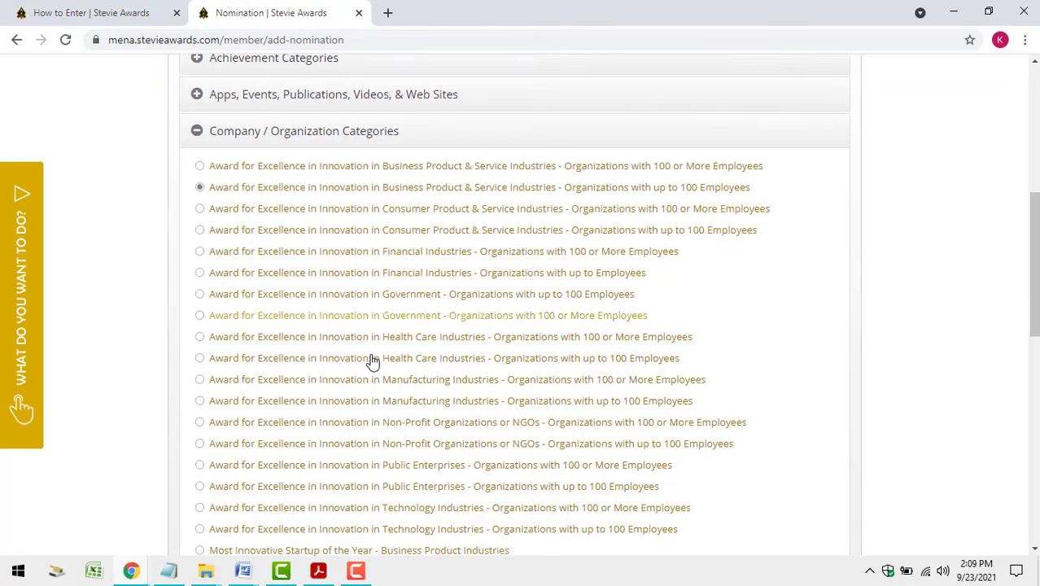
scroll(950, 455, down, 5)
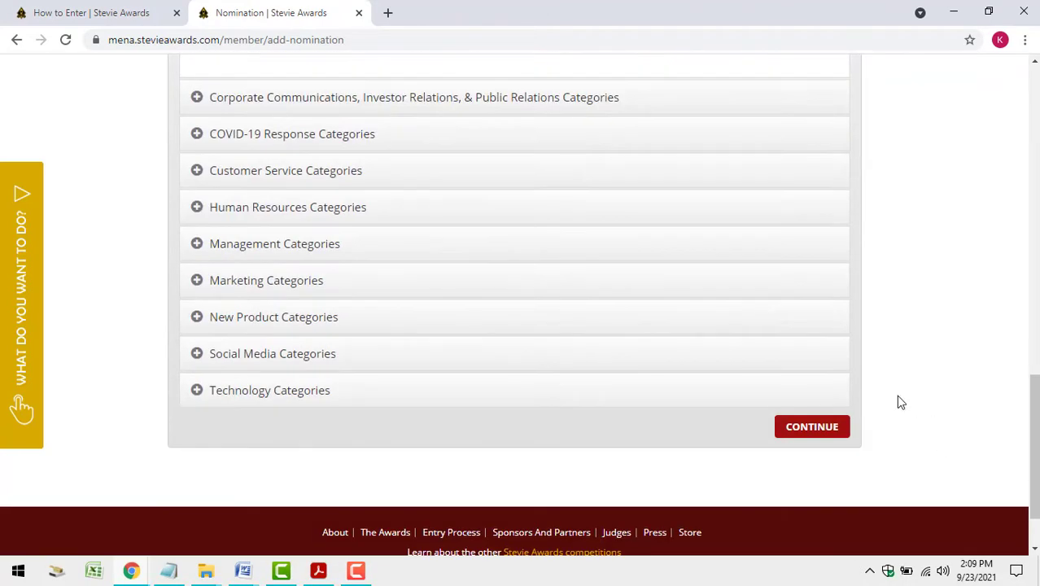
click(800, 428)
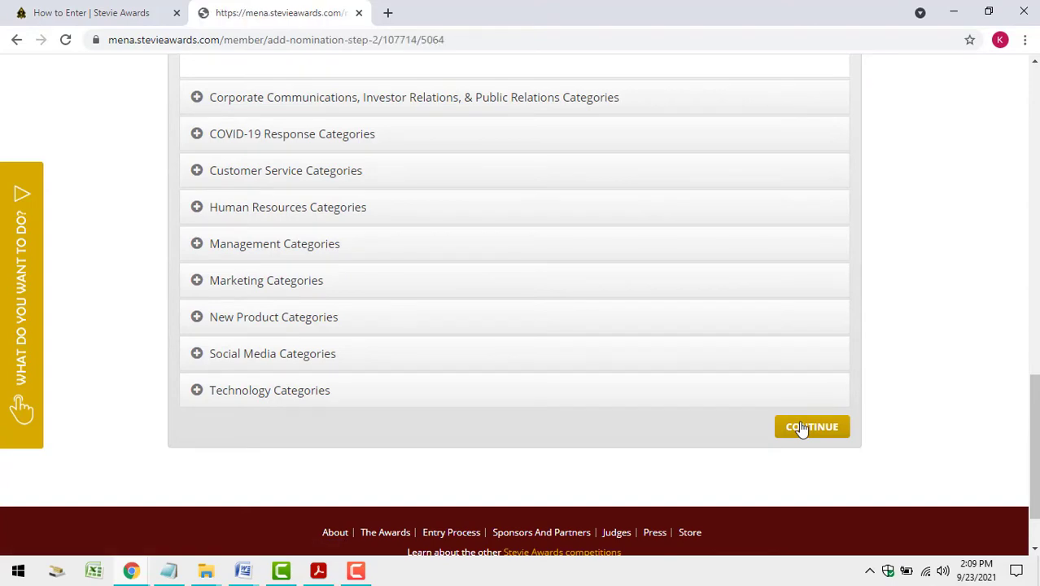
Enter 'WXYZ Inc' as the nomination title
scroll(936, 440, down, 4)
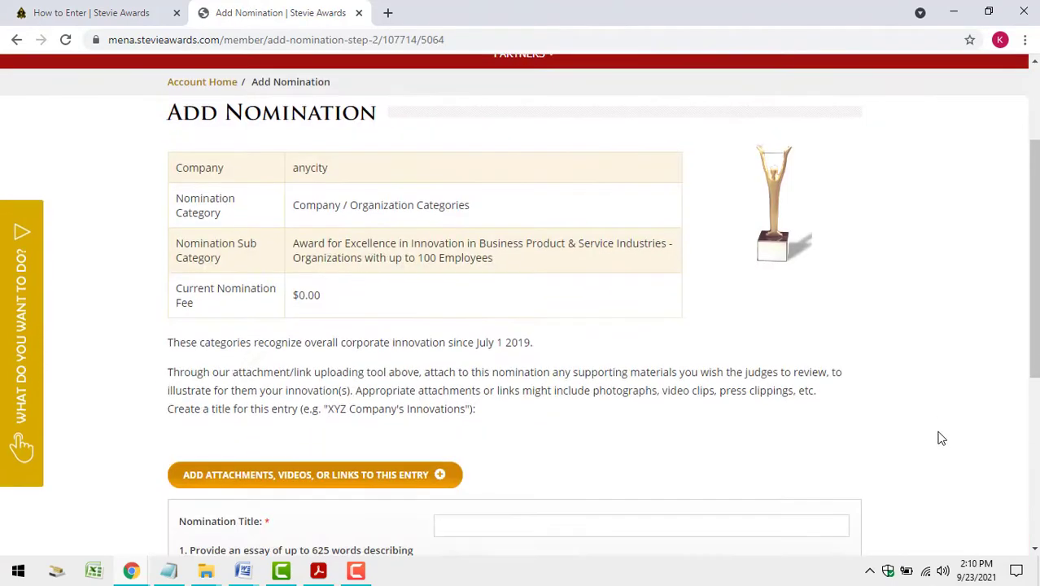
scroll(921, 428, down, 1)
scroll(895, 413, down, 2)
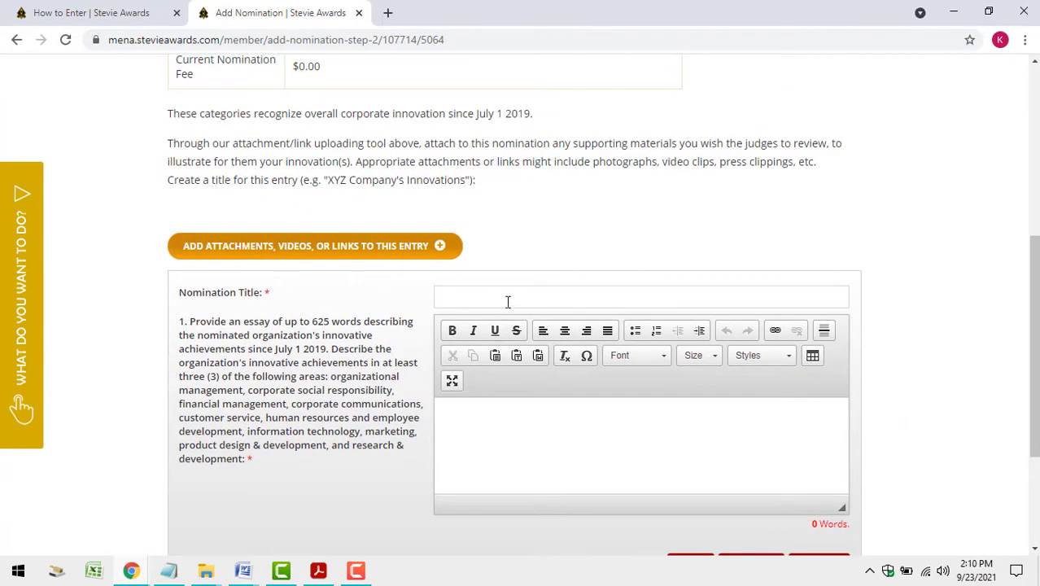
click(478, 295)
text(WXYZ Inc)
Paste the 263-word company innovation essay into the essay editor
click(460, 416)
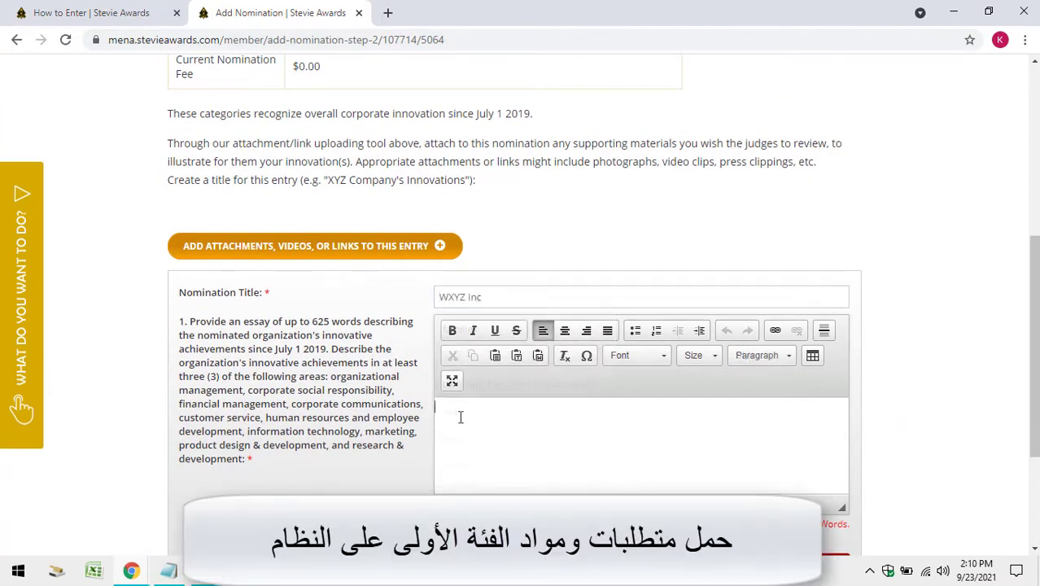
right_click(461, 417)
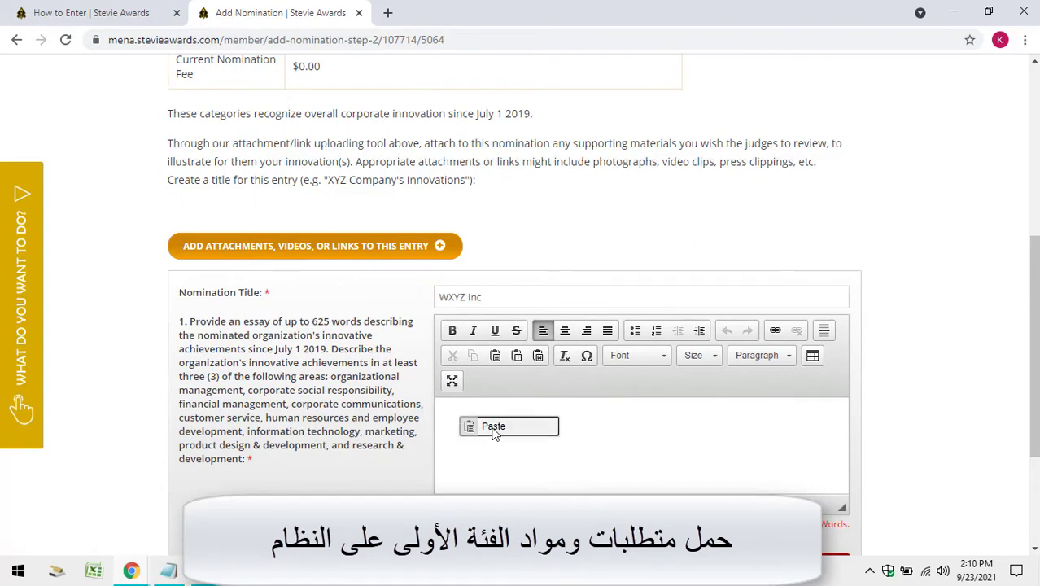
click(495, 428)
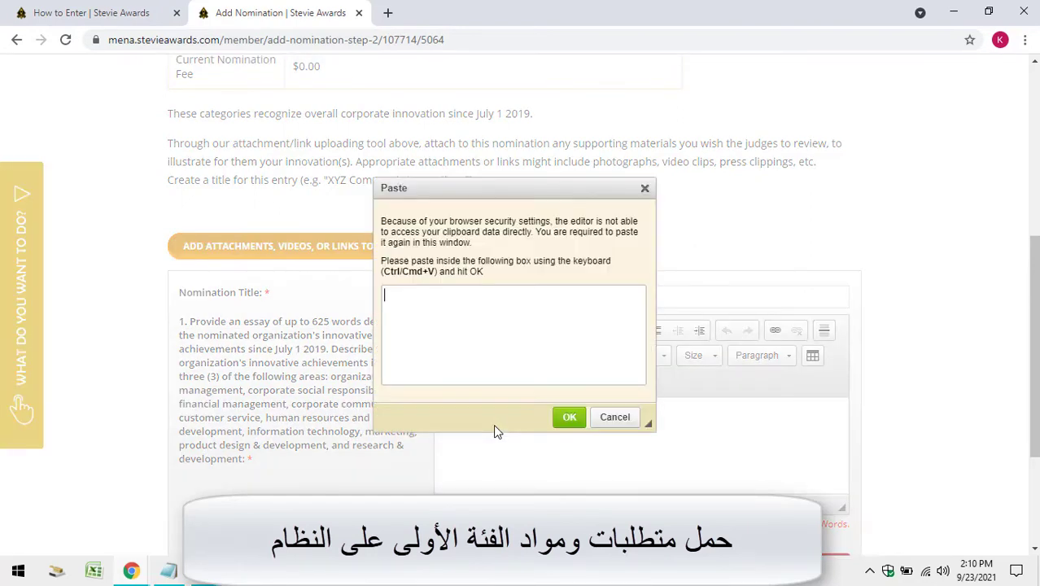
right_click(410, 295)
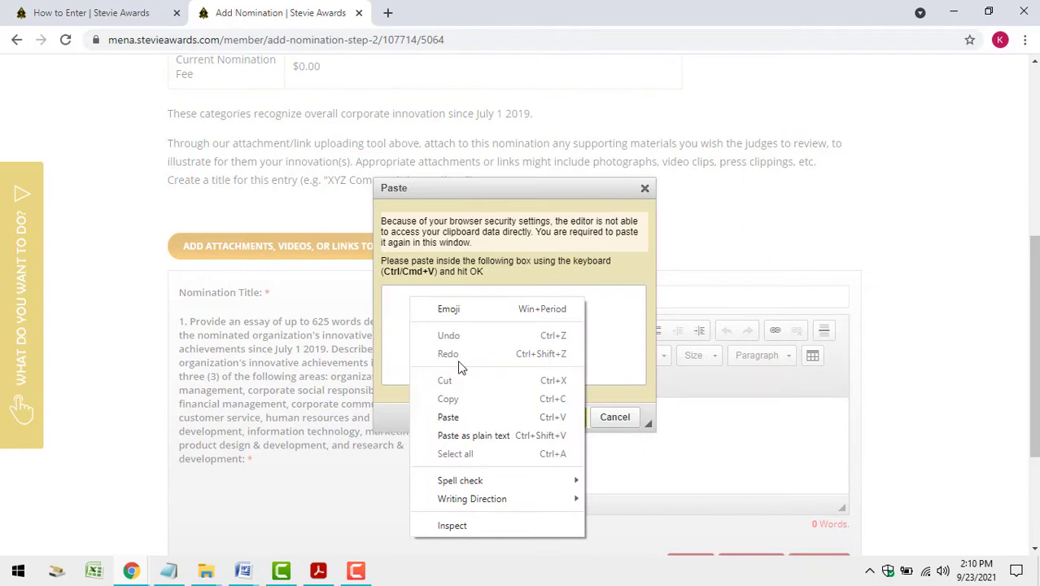
click(459, 416)
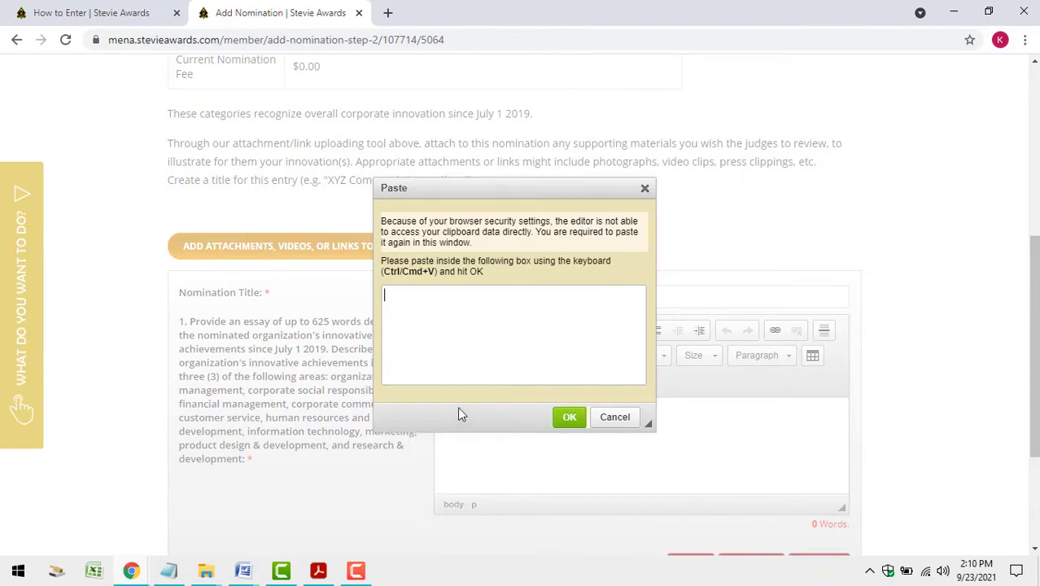
click(567, 418)
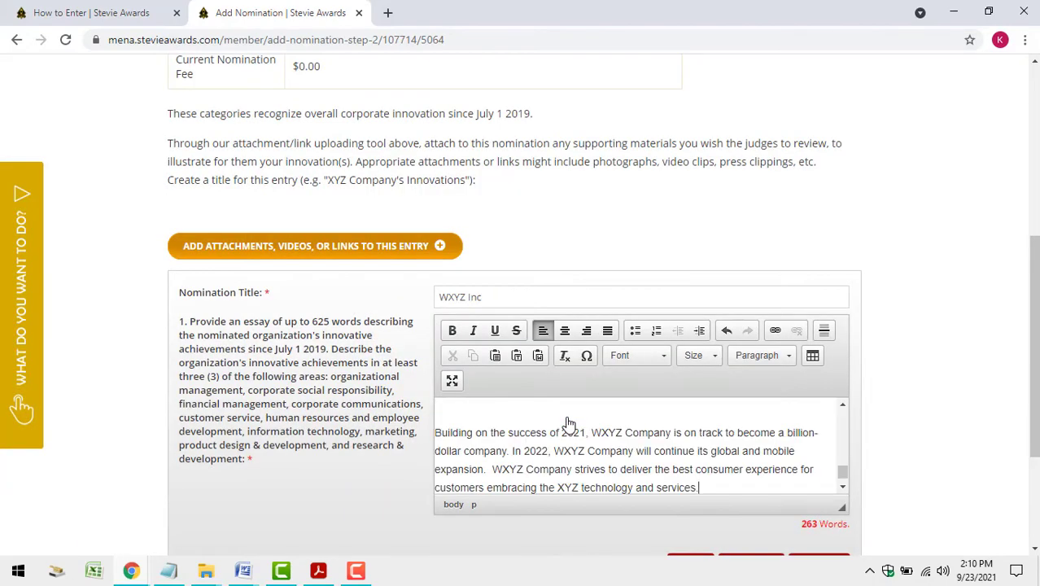
scroll(885, 453, down, 3)
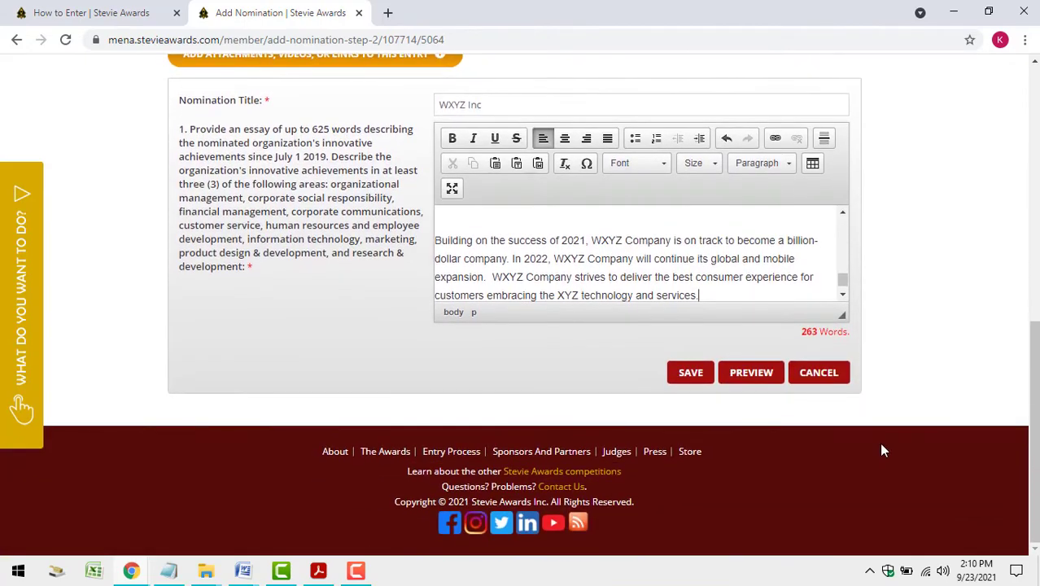
scroll(909, 450, up, 2)
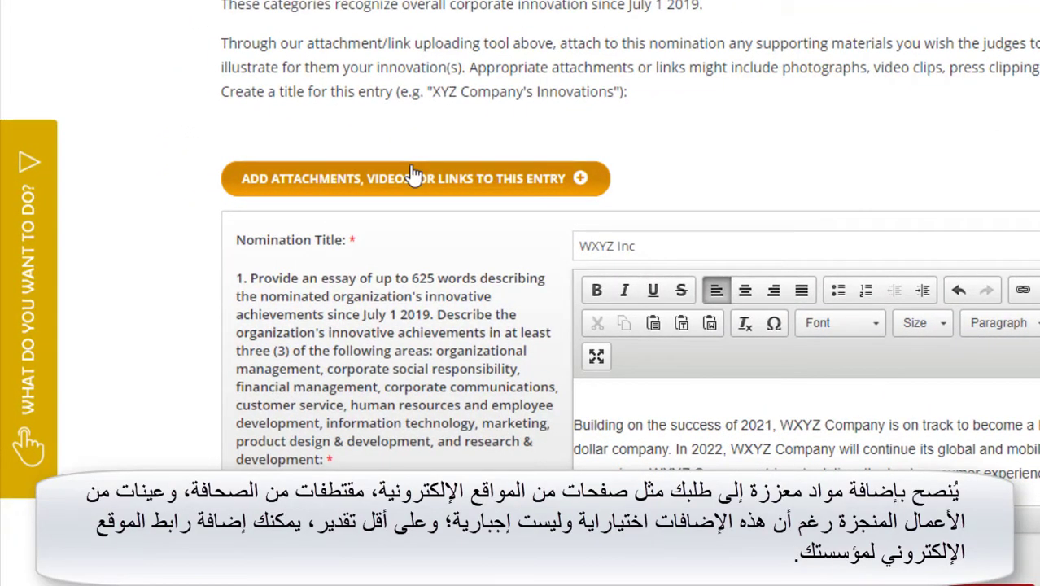
Attach a URL link titled 'WXYZ Home Page' pointing to wxyz.net
click(414, 178)
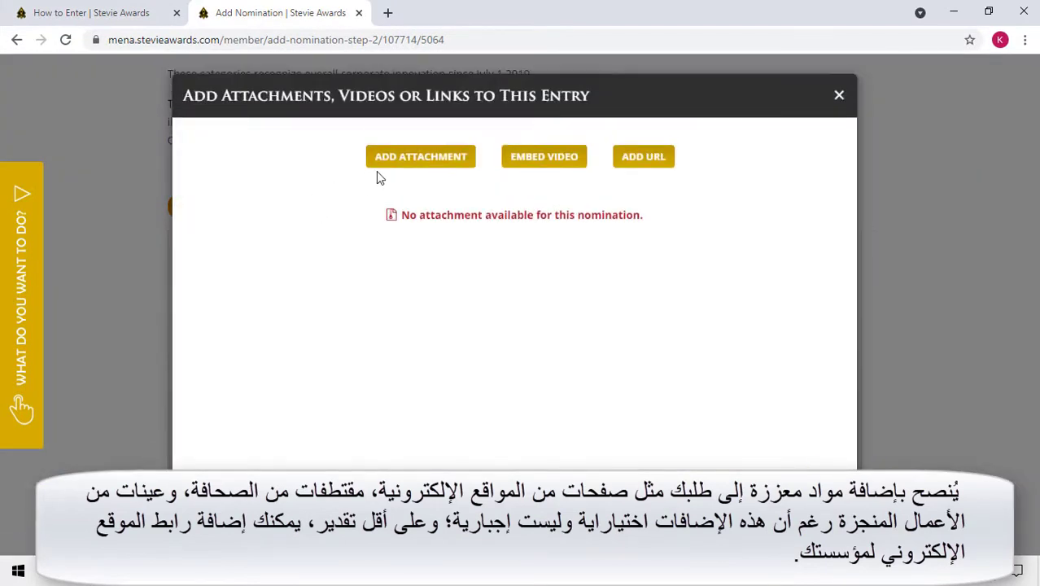
click(639, 160)
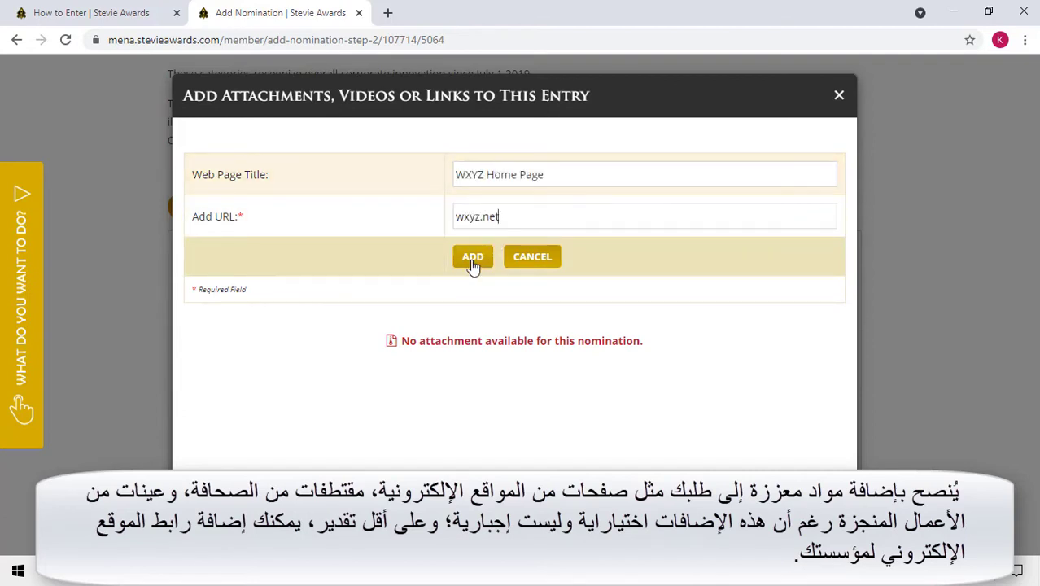
click(473, 257)
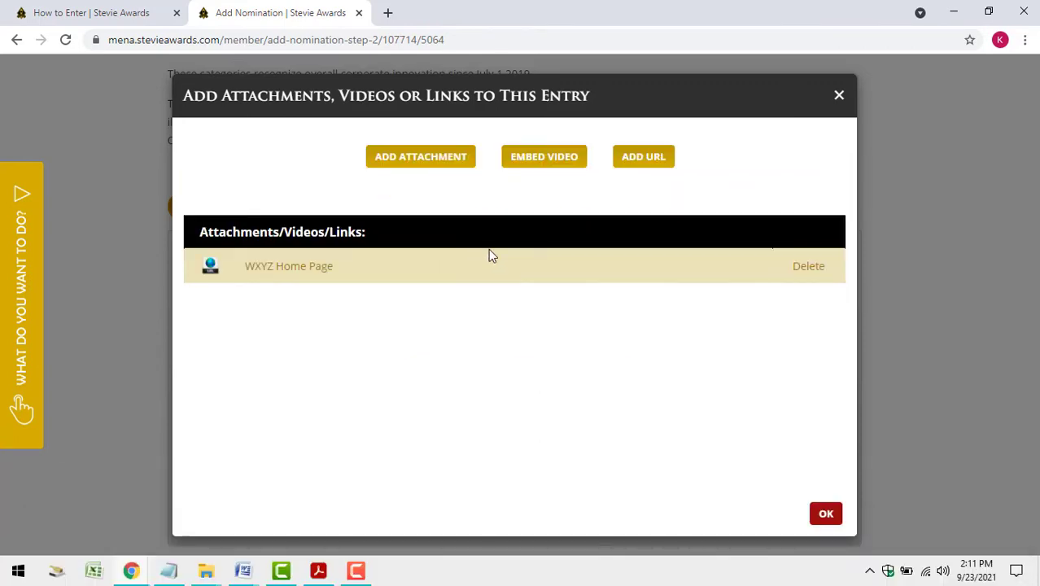
click(826, 512)
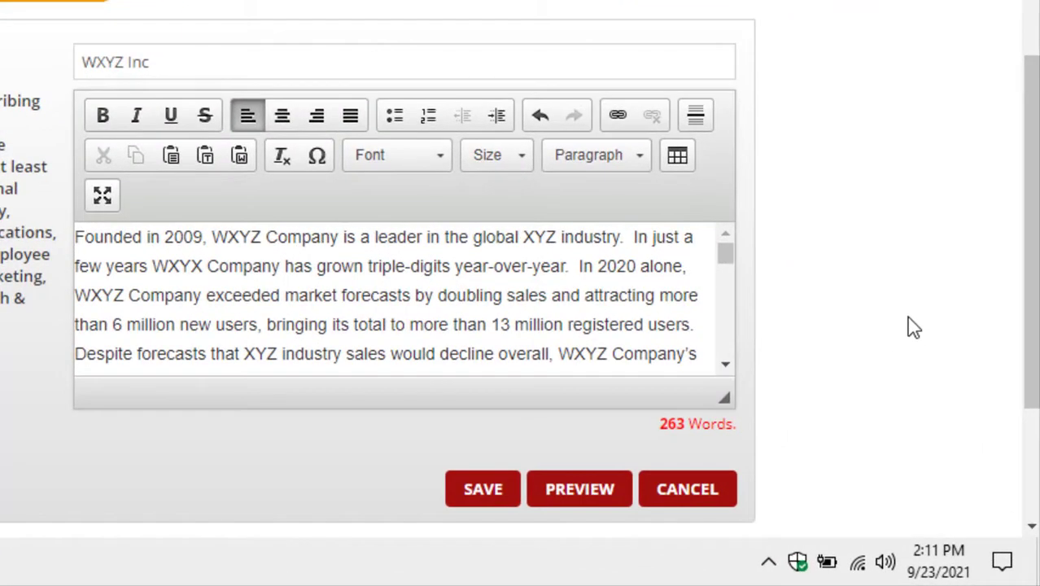
Preview the WXYZ Inc nomination and test that its WXYZ Home Page link opens wxyz.net
scroll(913, 325, down, 2)
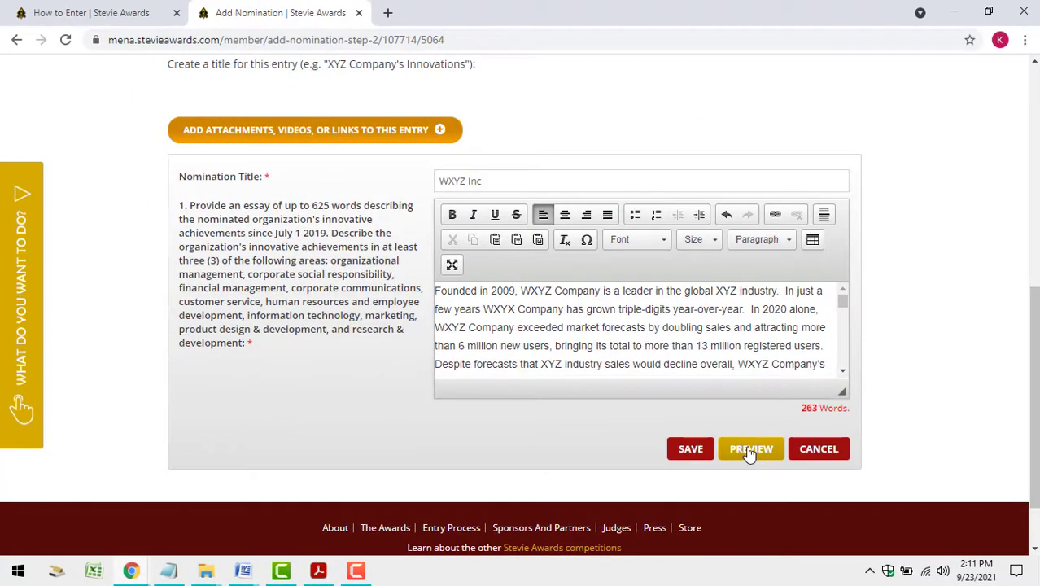
click(749, 450)
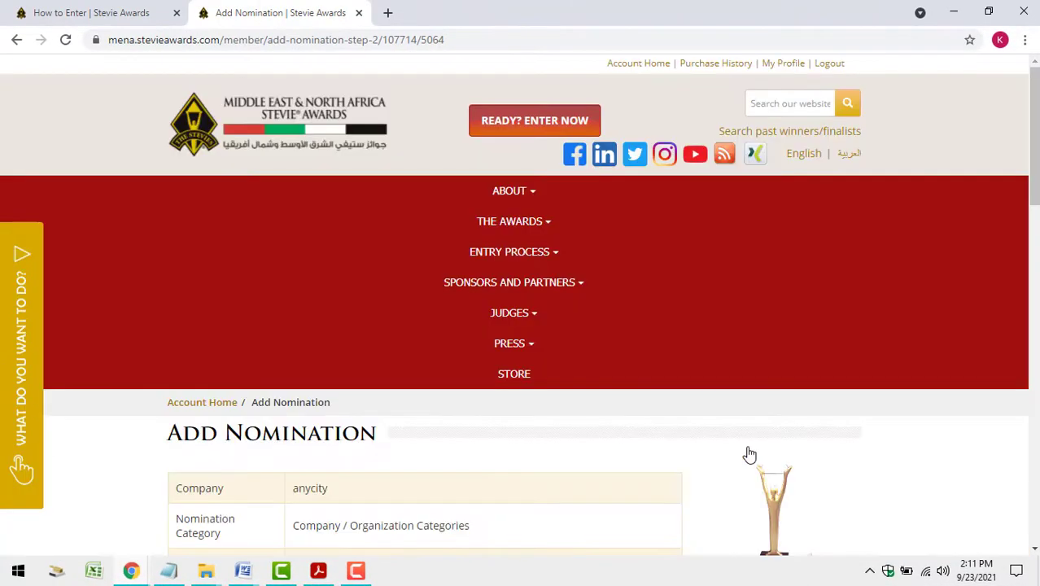
scroll(855, 416, down, 4)
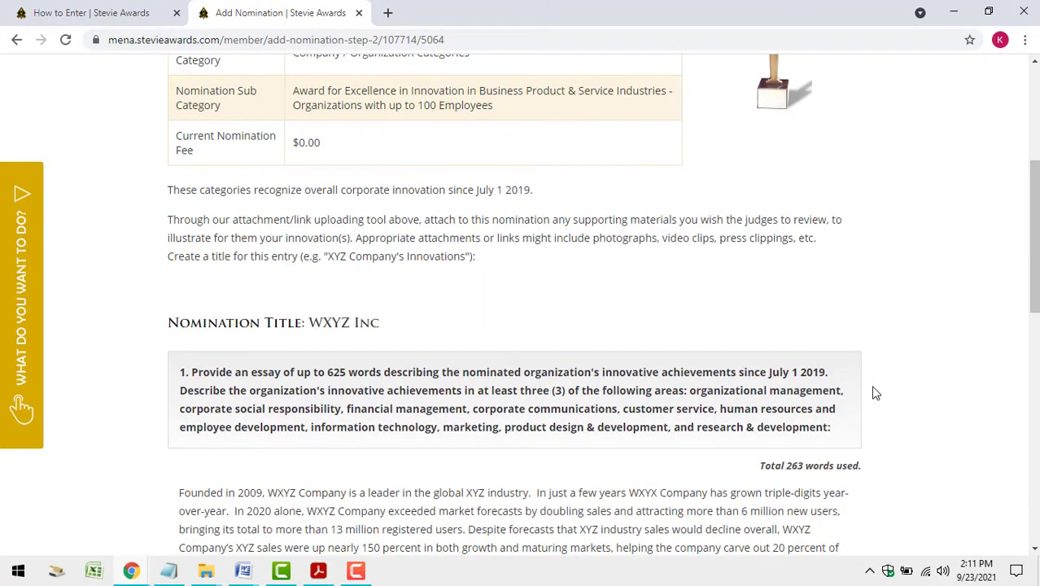
scroll(918, 388, down, 8)
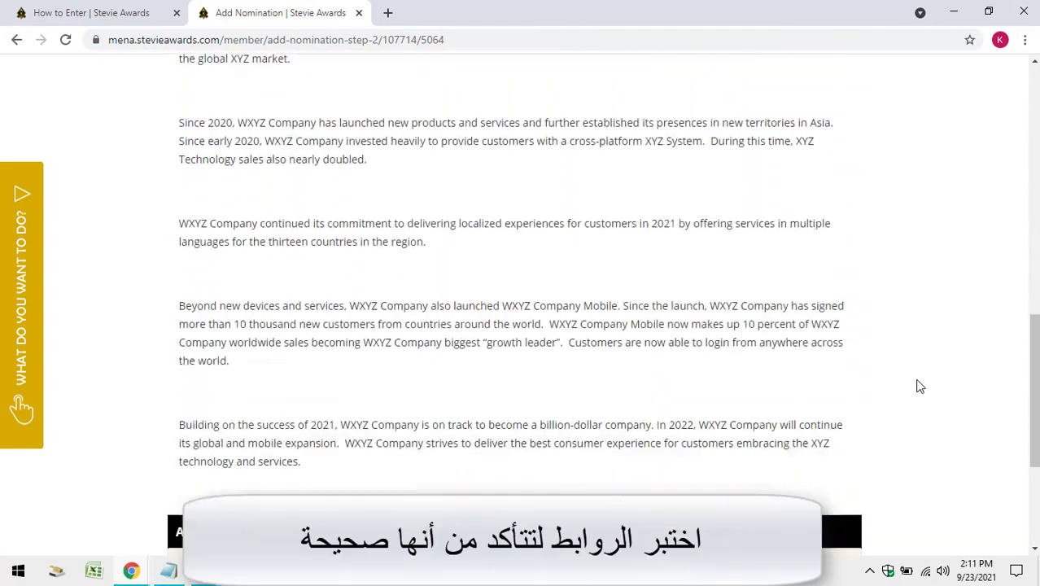
scroll(919, 388, down, 2)
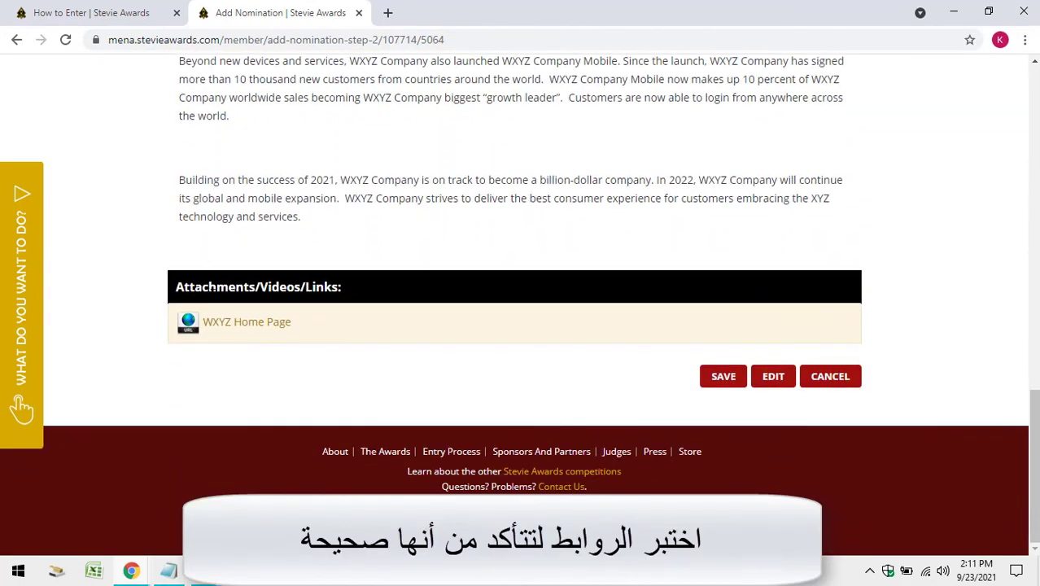
click(228, 324)
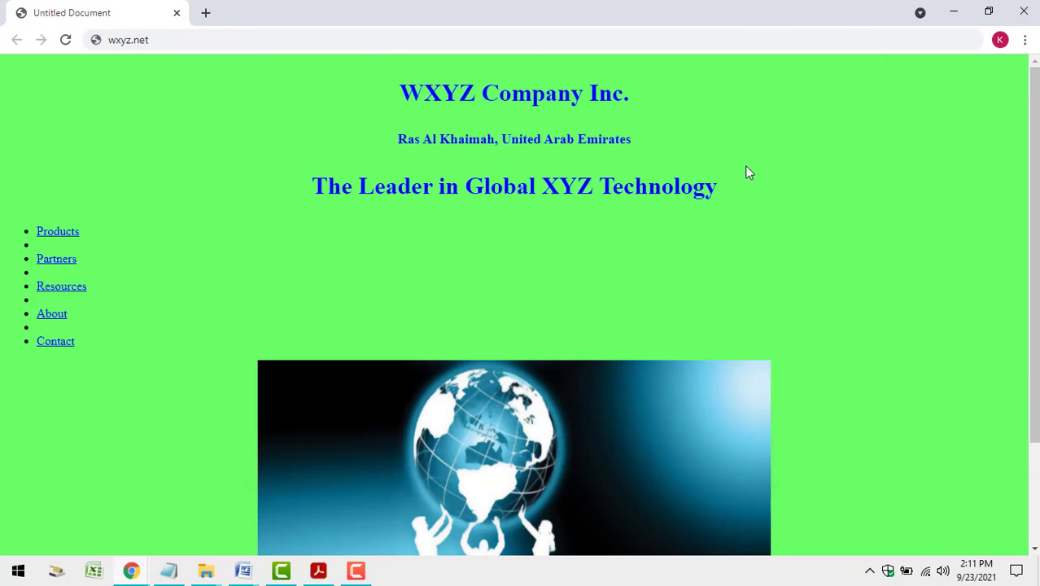
scroll(746, 167, down, 2)
scroll(750, 171, up, 2)
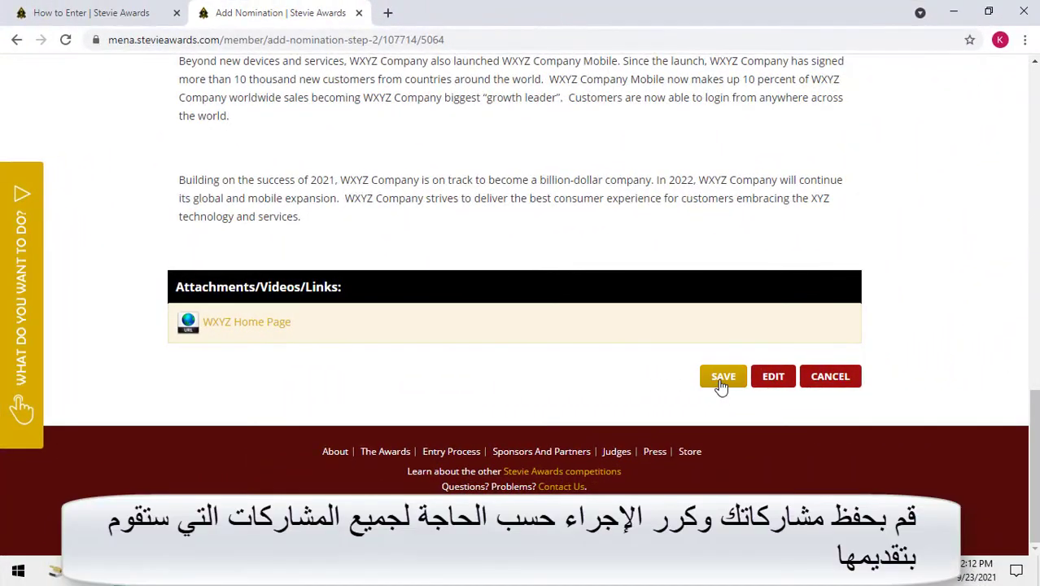
Save the WXYZ Inc nomination and begin a second one under Achievement Categories
click(722, 376)
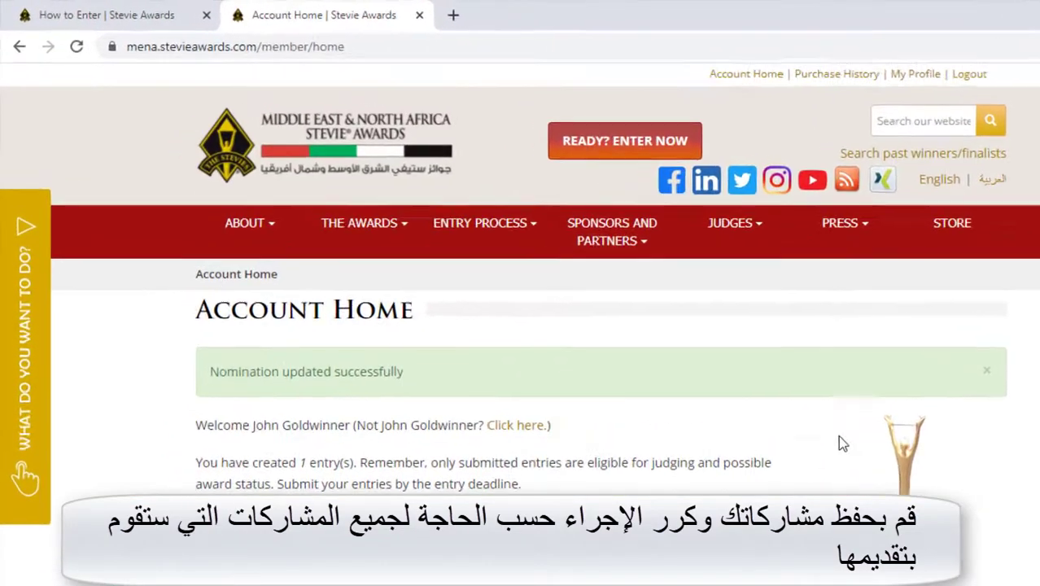
scroll(973, 513, down, 1)
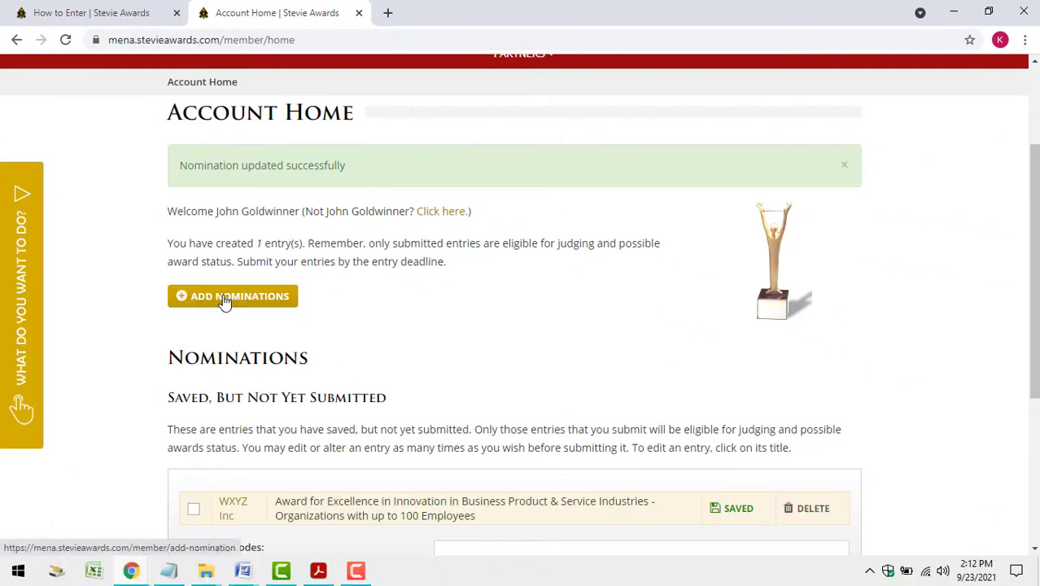
click(224, 299)
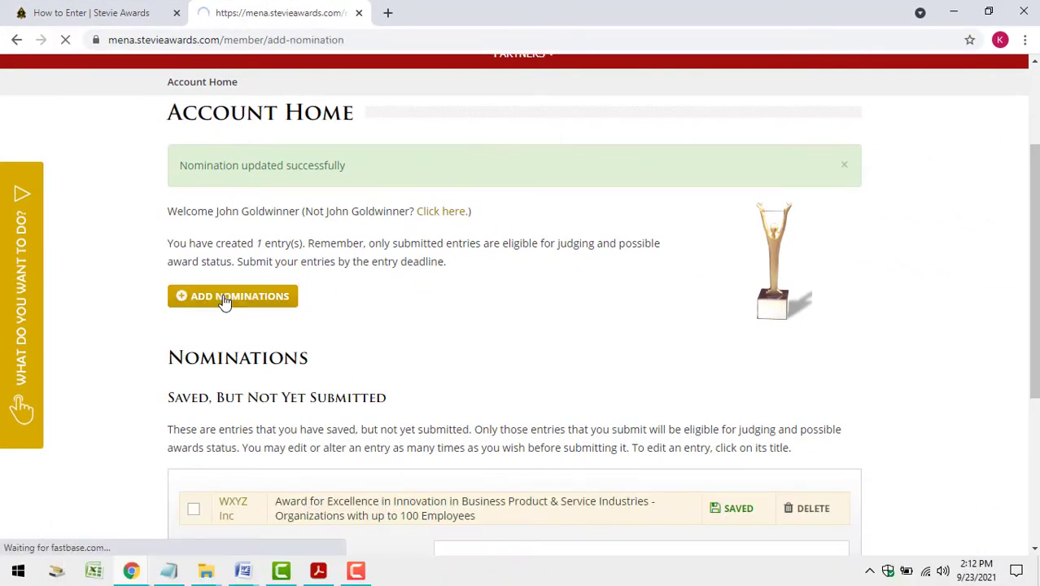
scroll(360, 325, down, 3)
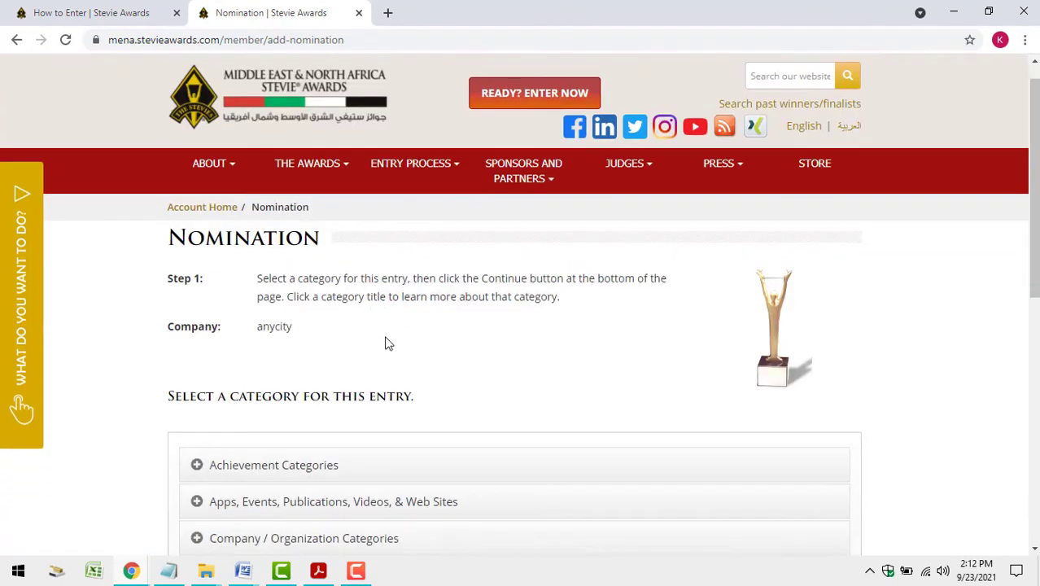
click(209, 272)
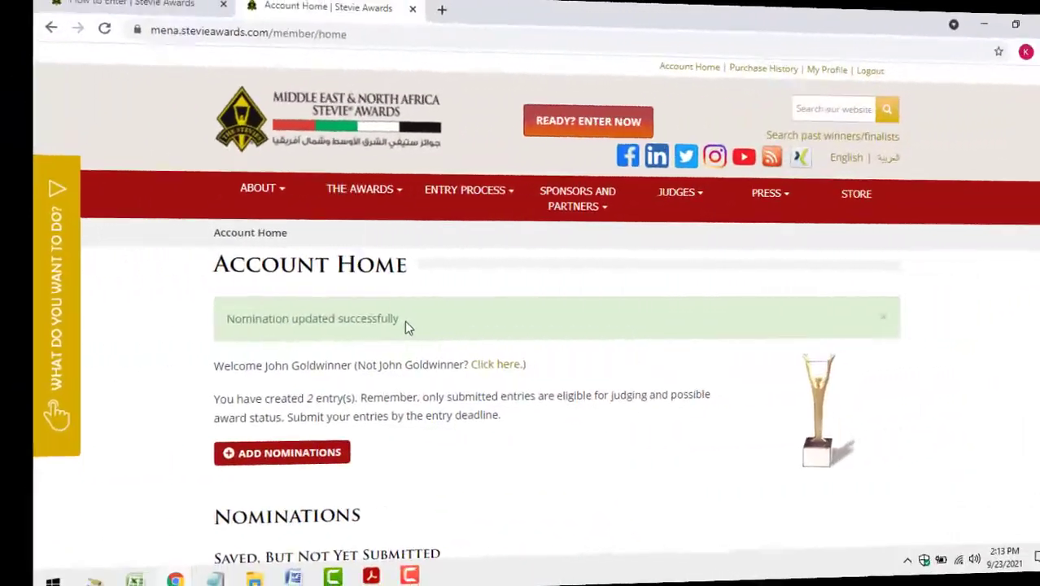
Select the WXYZ Growth in 2020 and WXYZ Inc nominations and confirm their submission
scroll(942, 364, down, 5)
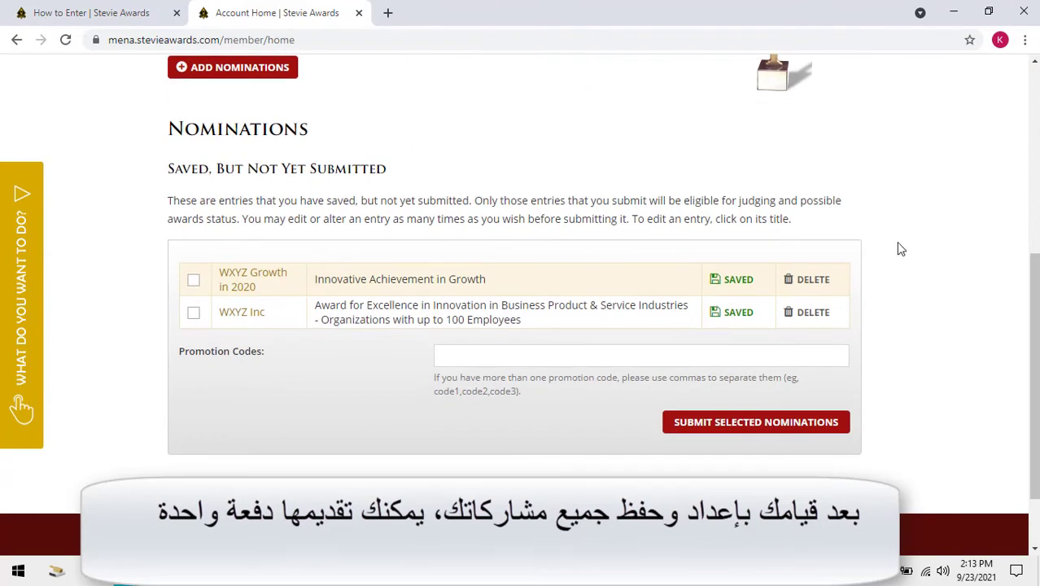
click(193, 279)
click(193, 314)
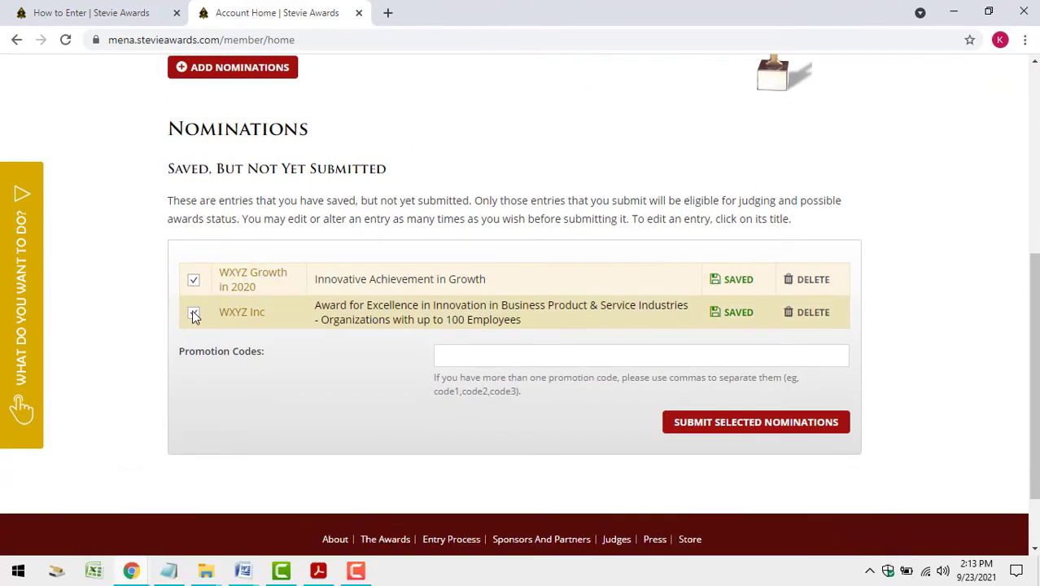
click(741, 423)
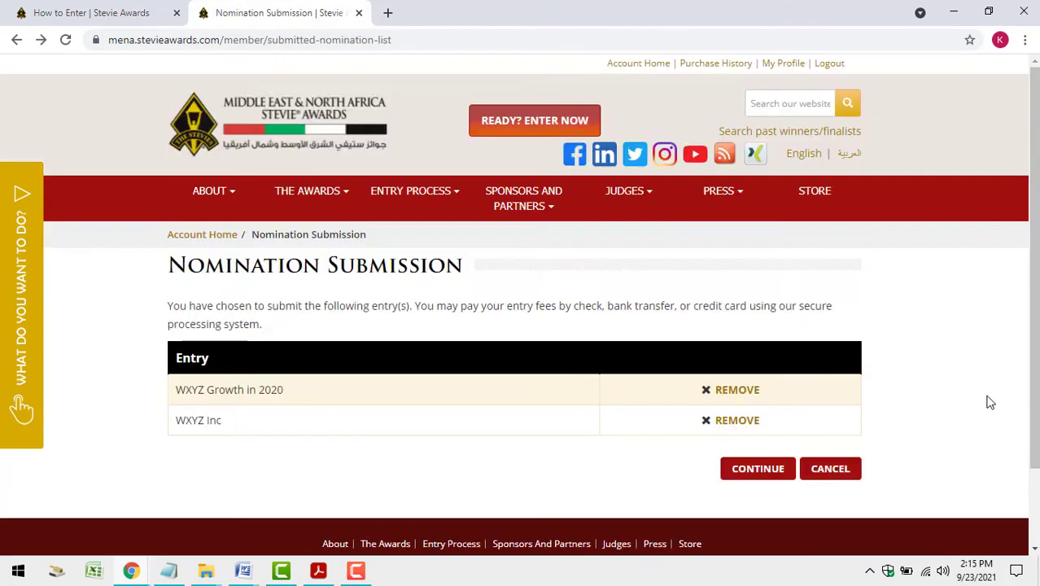
click(757, 469)
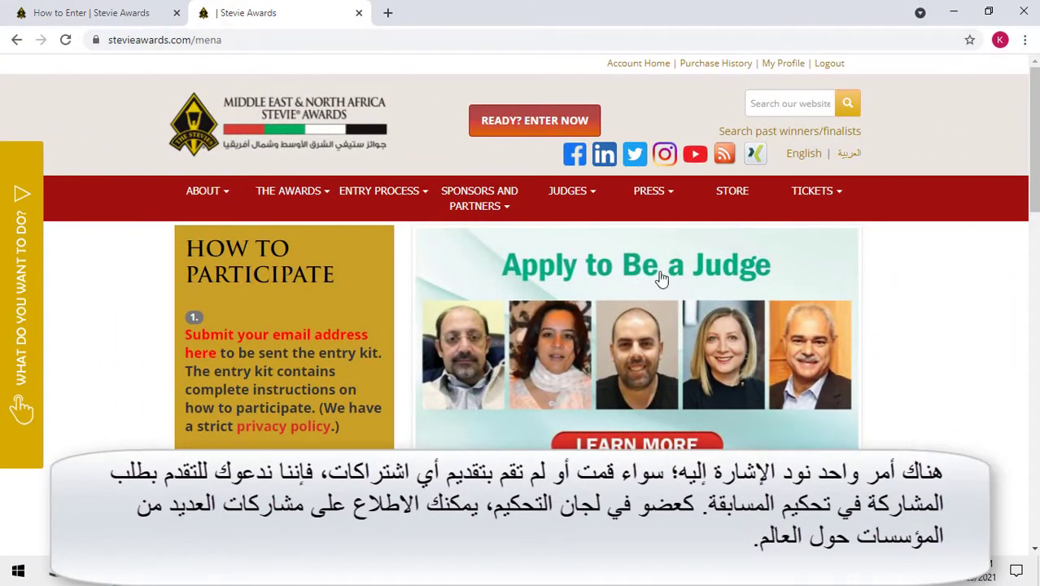
Go from the judge application info to the Judging Criteria page and read through it
click(617, 294)
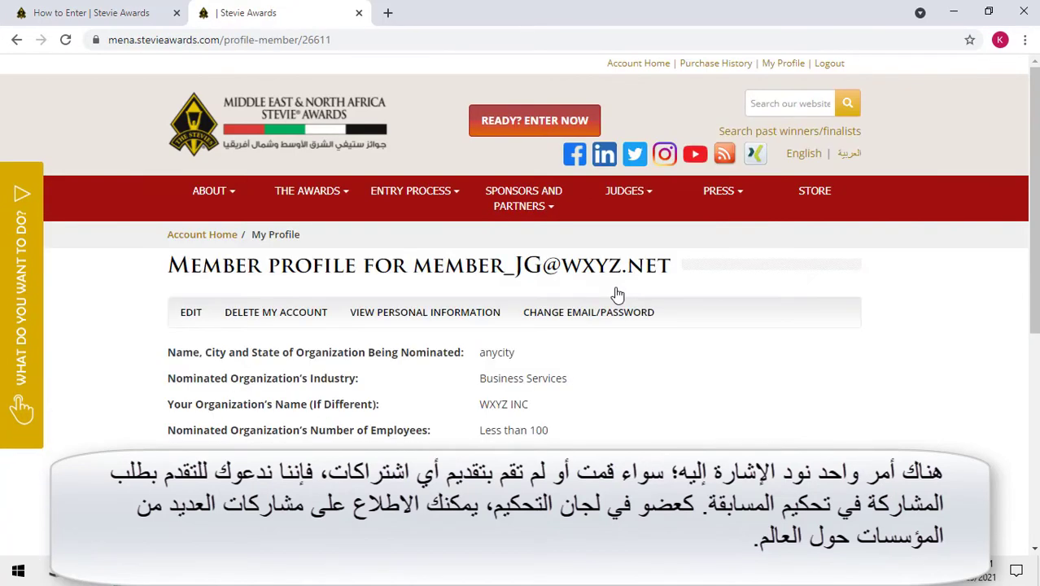
mouse_move(624, 192)
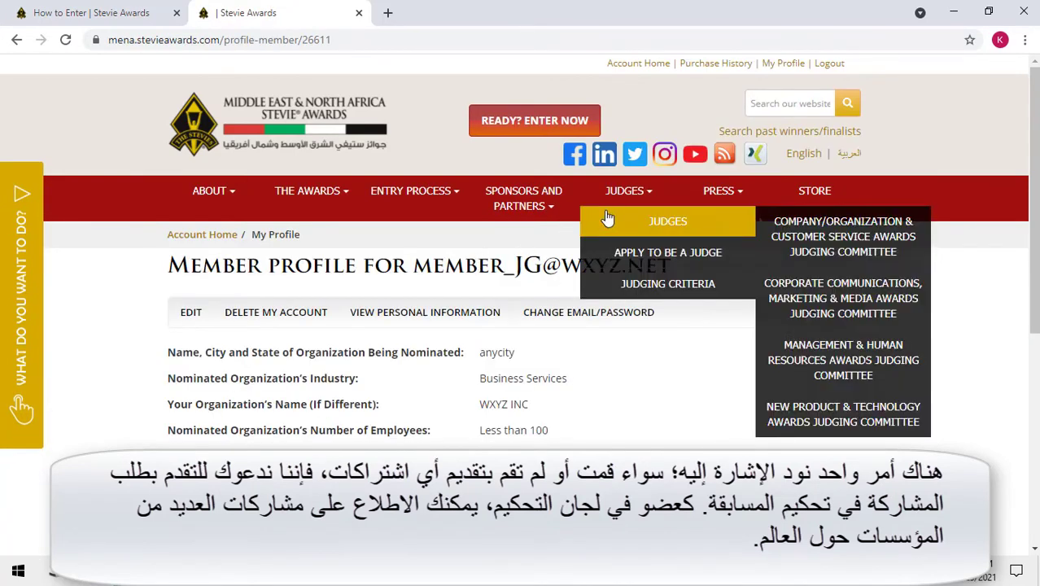
click(667, 284)
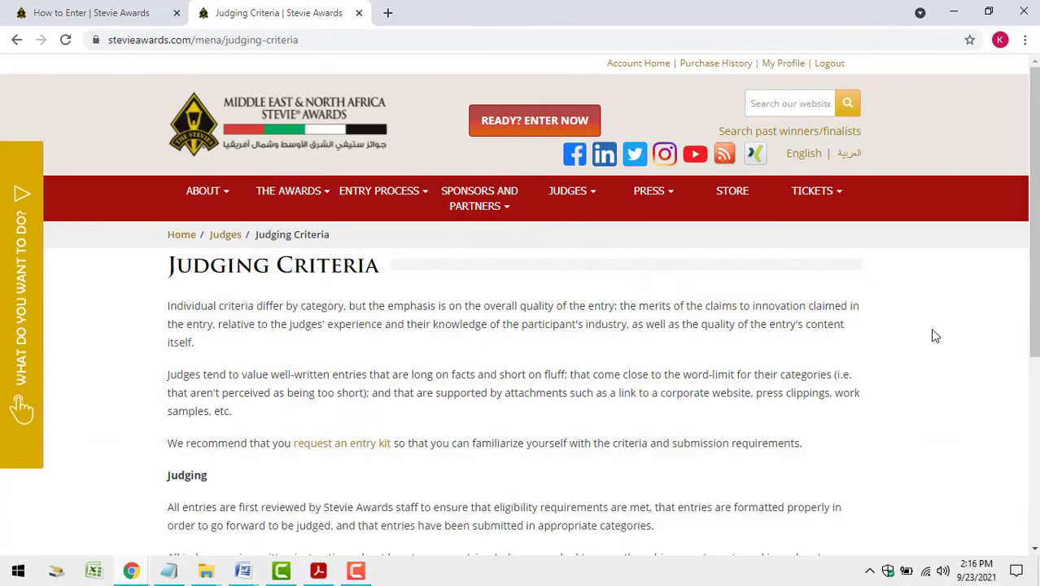
scroll(932, 329, down, 1)
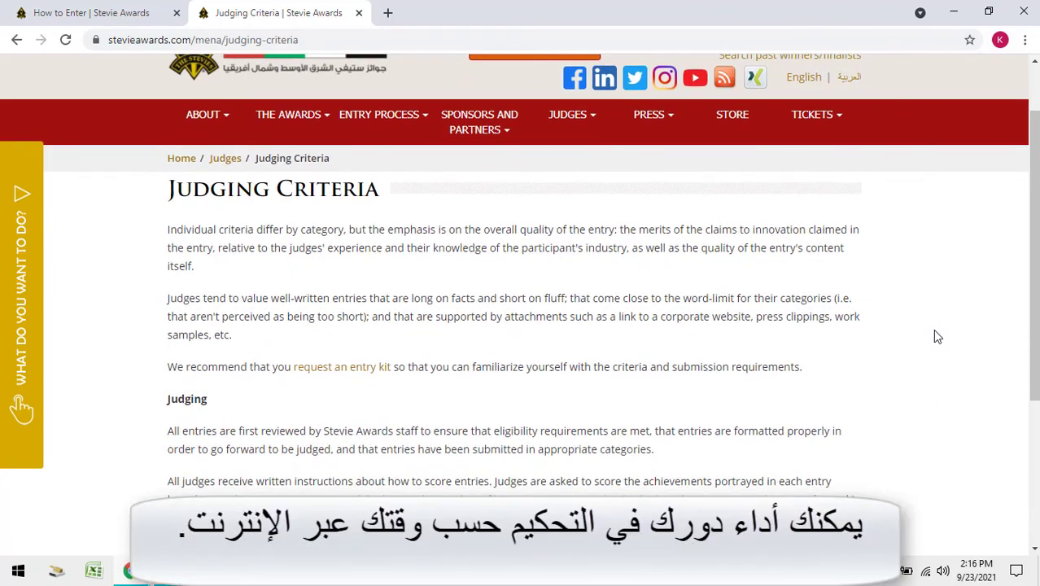
scroll(935, 337, down, 2)
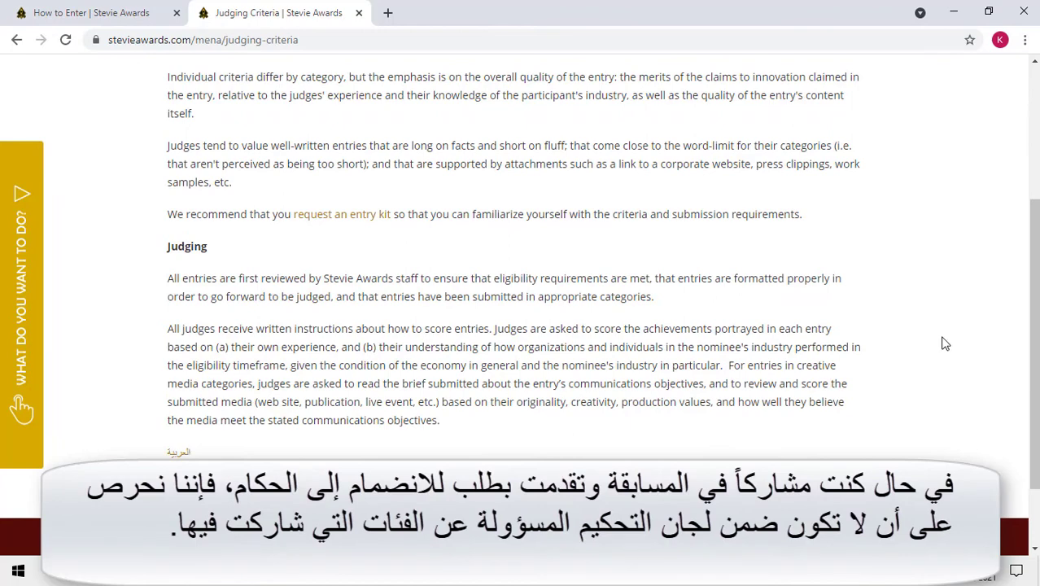
scroll(946, 345, up, 2)
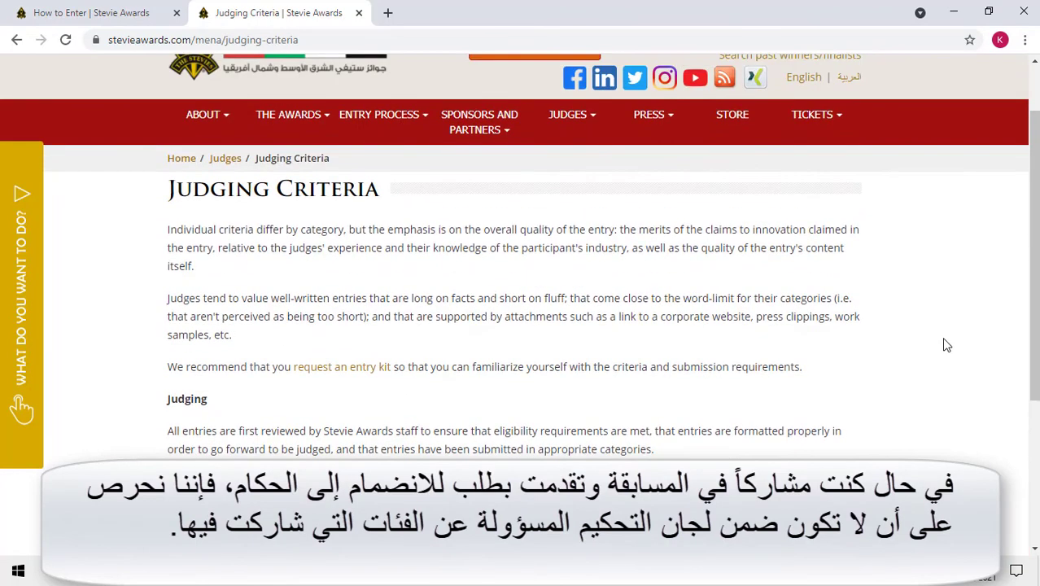
scroll(946, 345, up, 1)
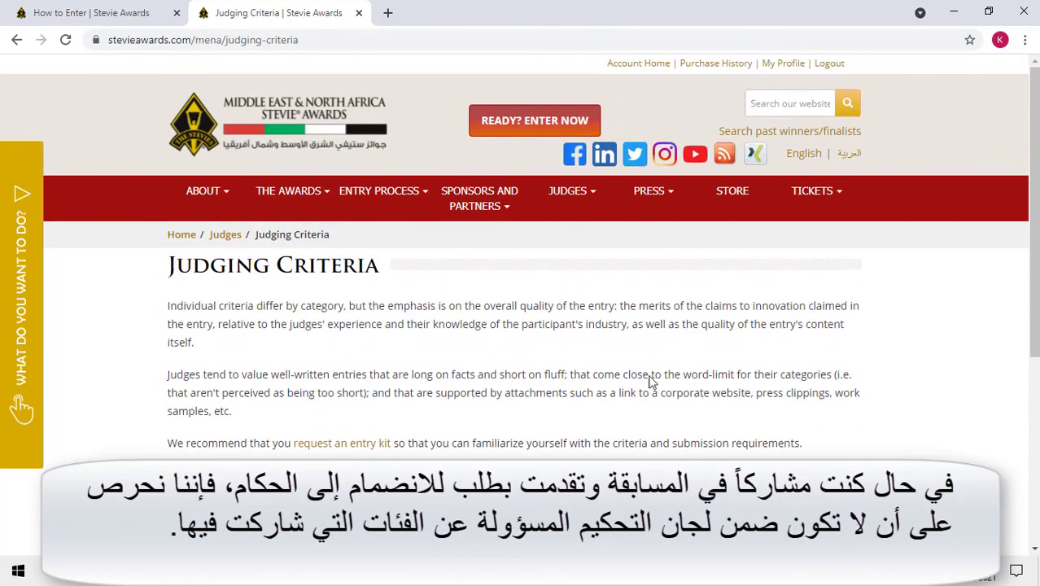
Open the Company/Organization & Achievement Awards Judging Committee page and scroll through its members
mouse_move(567, 190)
mouse_move(579, 223)
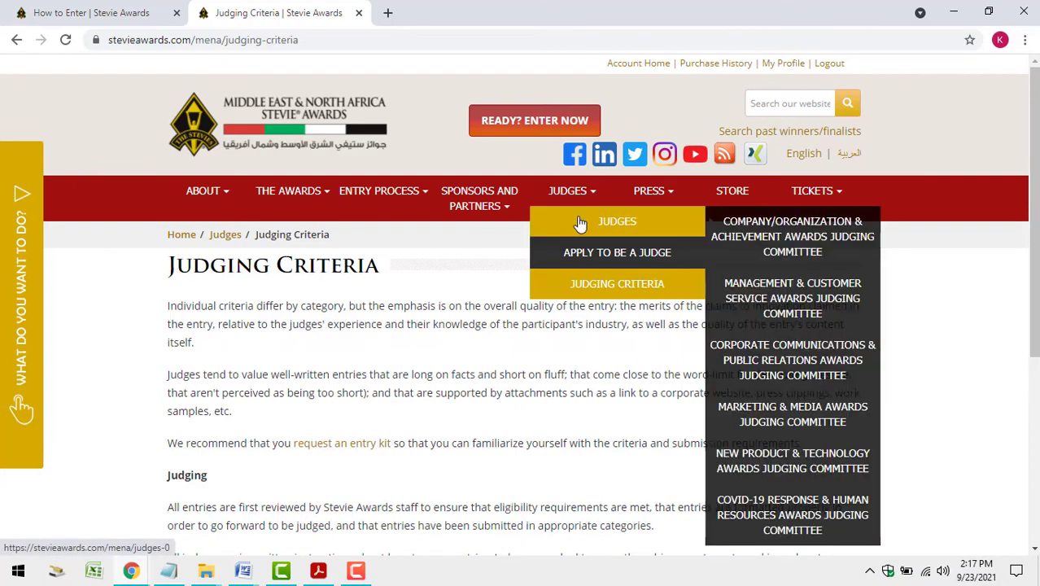
click(753, 234)
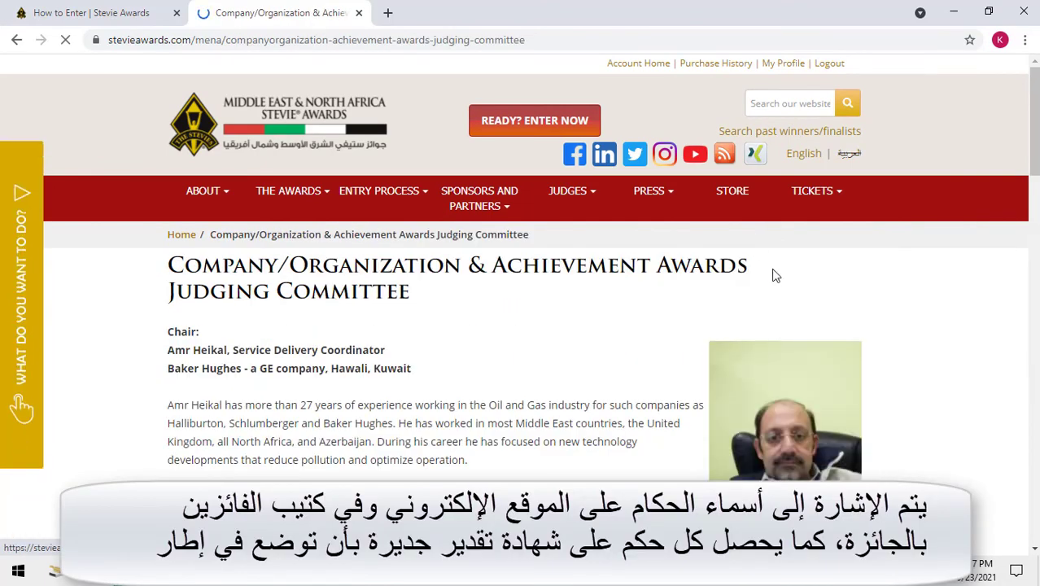
scroll(953, 324, down, 5)
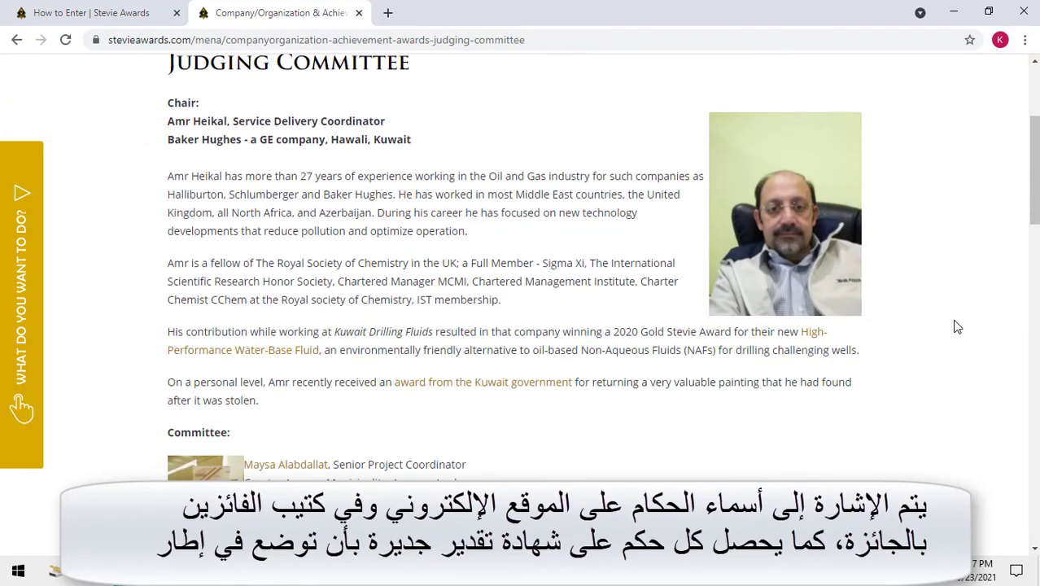
scroll(956, 326, down, 5)
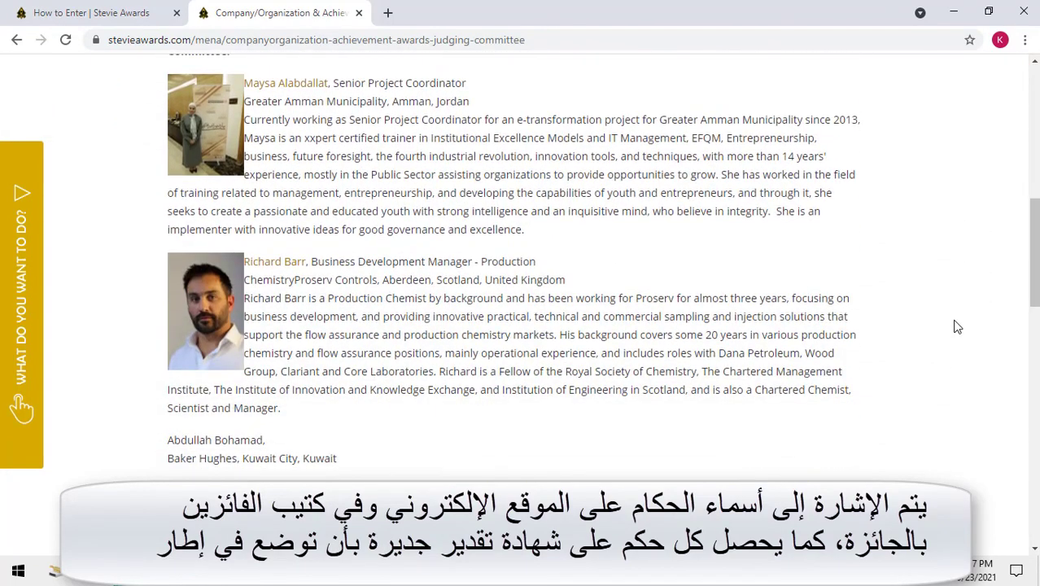
scroll(957, 328, down, 5)
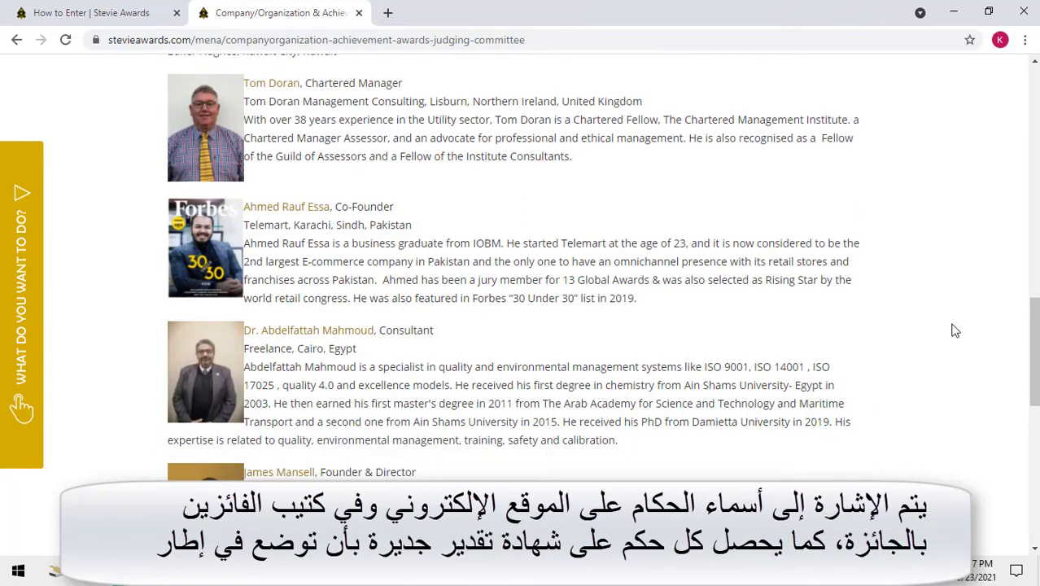